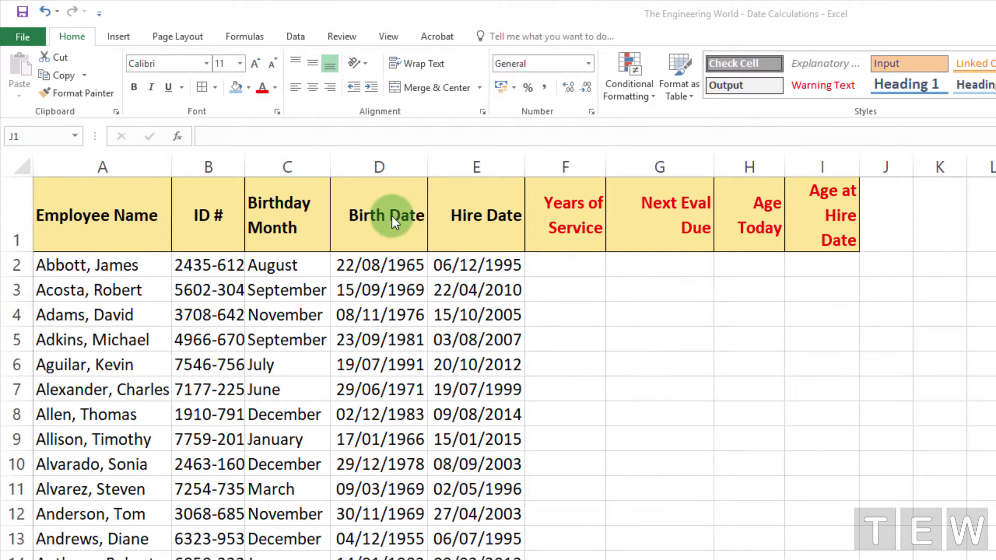
Enter the unfinished formula =datedif(E2,toda in F2, which raises a too-few-arguments warning
{"action": "left_click", "coordinate": [498, 216]}
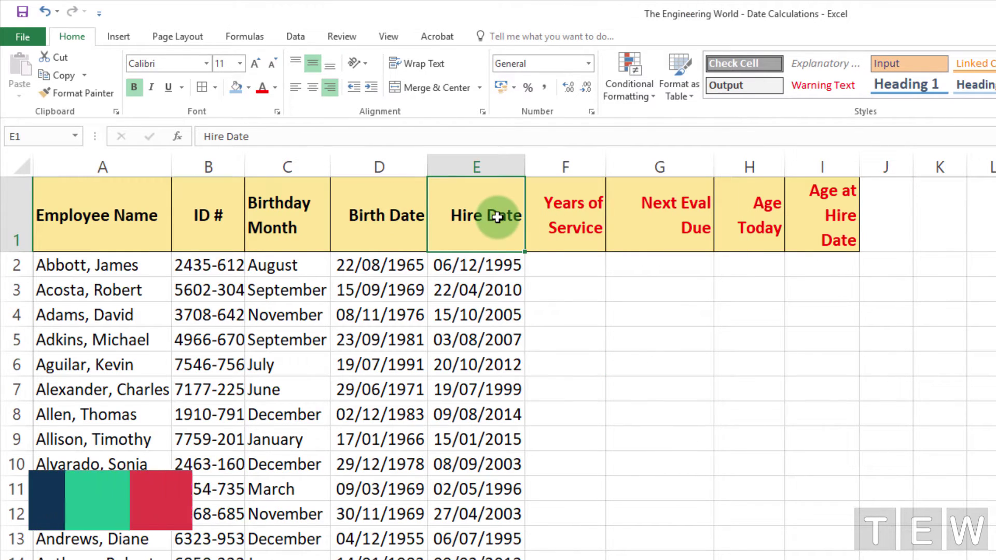
{"action": "left_click", "coordinate": [590, 161]}
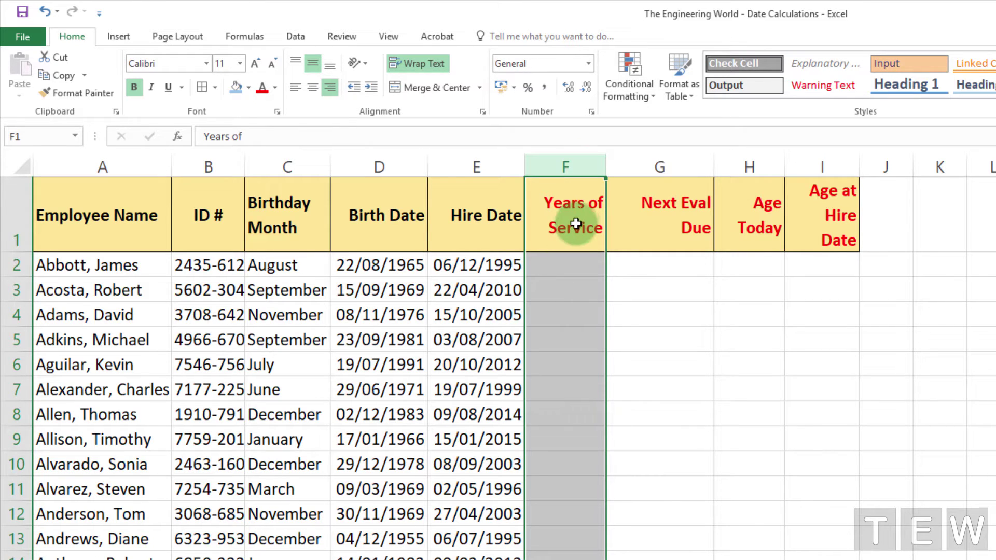
{"action": "left_click", "coordinate": [575, 264]}
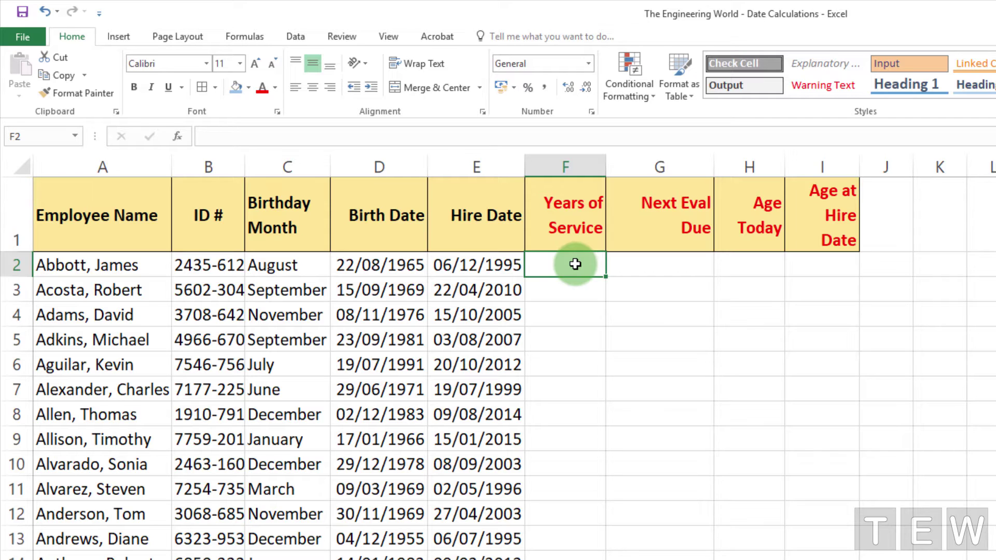
{"action": "scroll", "coordinate": [576, 265], "scroll_direction": "up", "scroll_amount": 1}
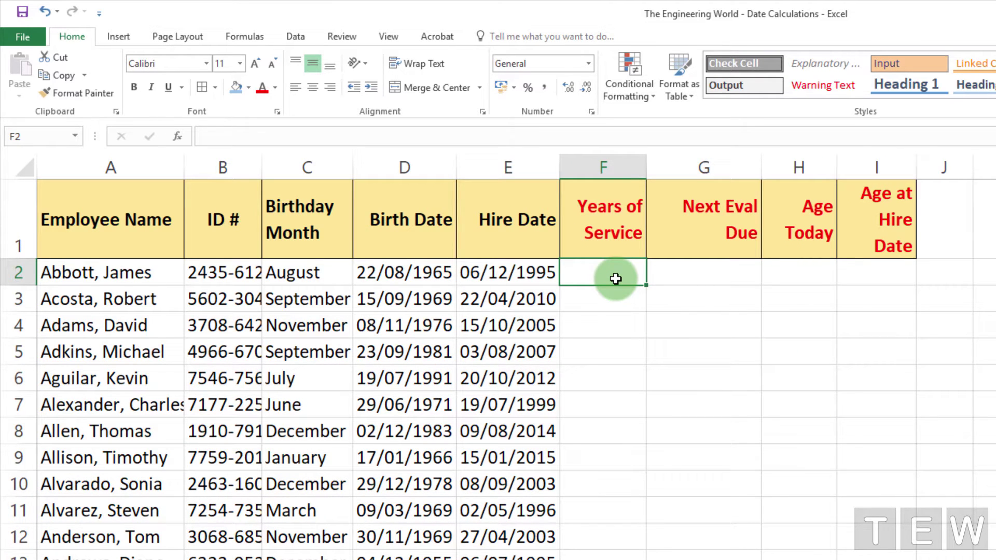
{"action": "type", "text": "="}
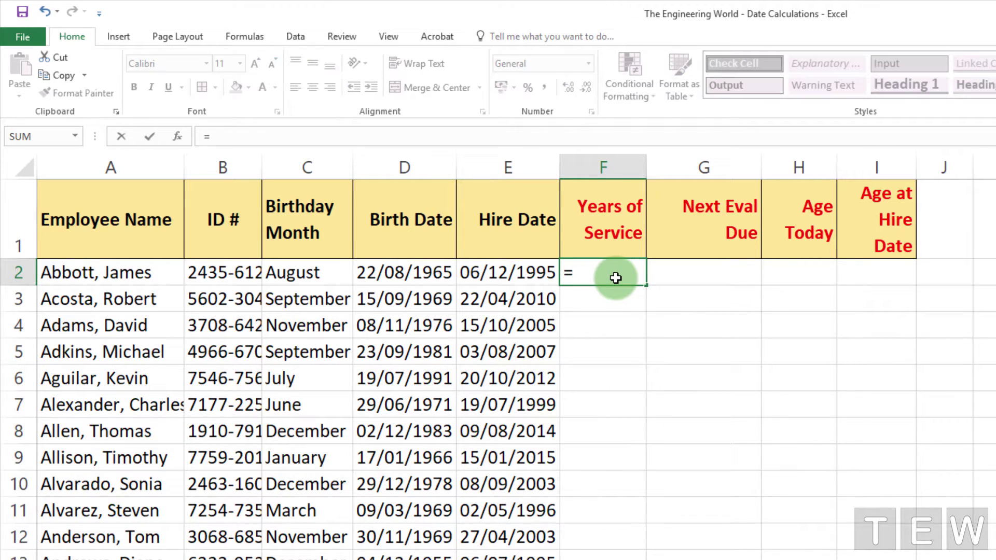
{"action": "type", "text": "datedif("}
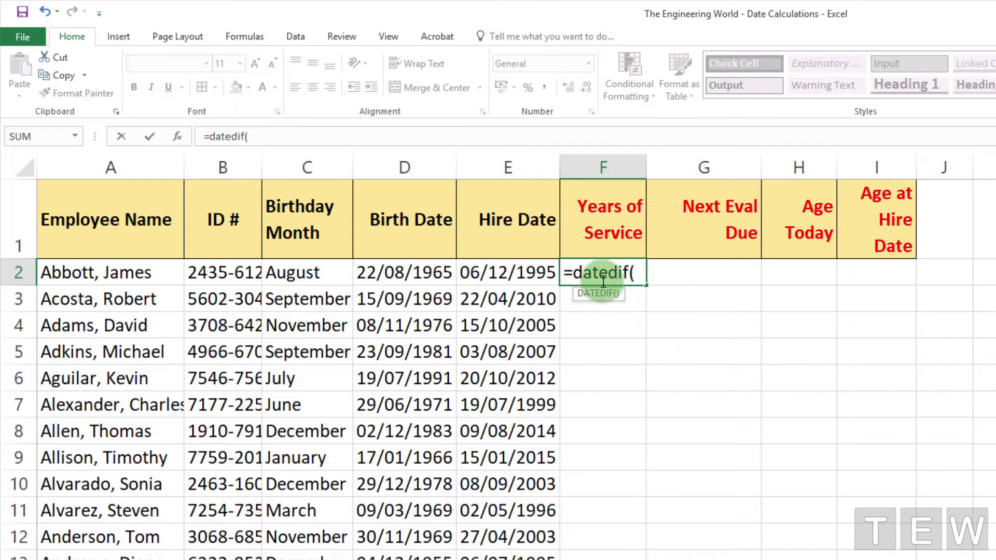
{"action": "left_click", "coordinate": [540, 282]}
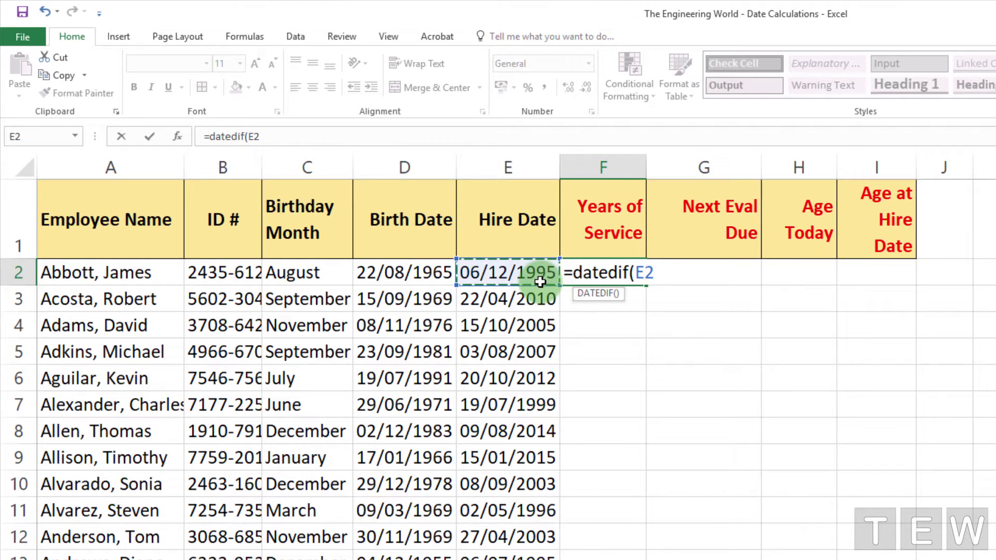
{"action": "type", "text": ","}
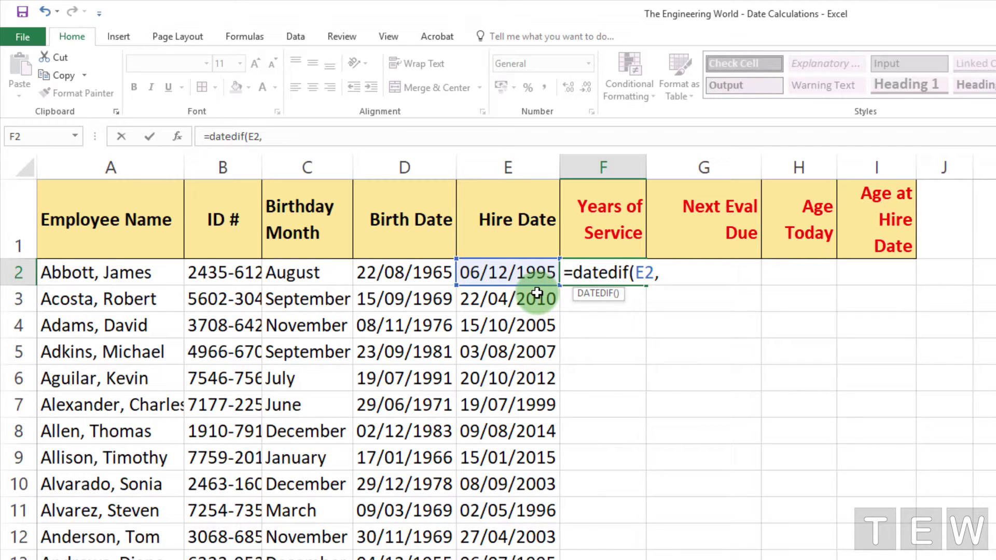
{"action": "type", "text": "toda"}
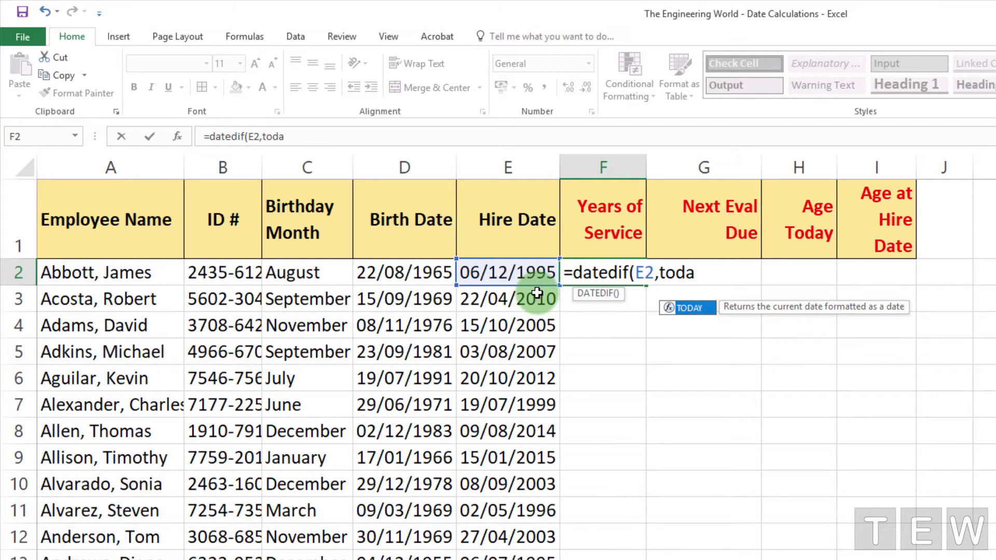
{"action": "key", "text": "Return"}
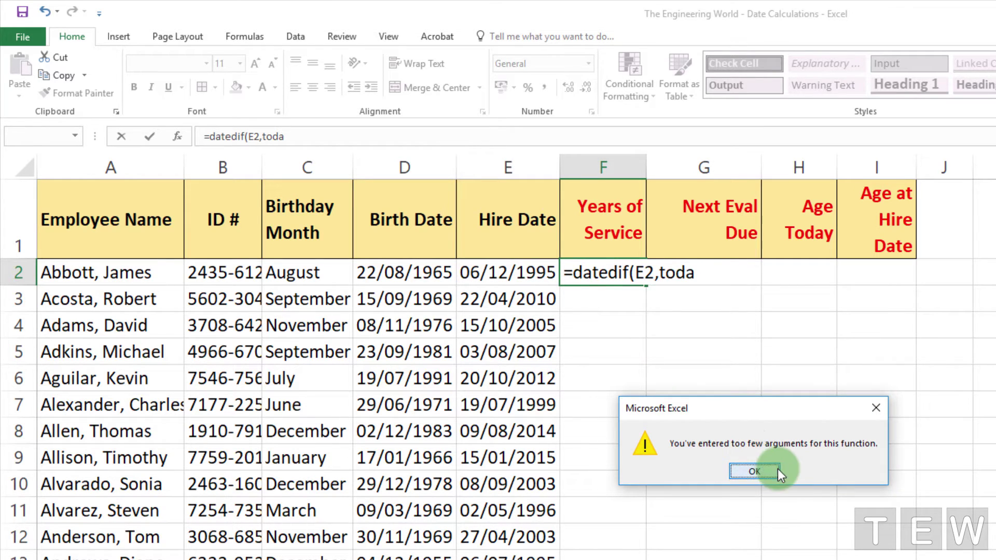
Dismiss the warning and finish F2 as =datedif(E2,today(),"y"), showing 22 years
{"action": "left_click", "coordinate": [758, 471]}
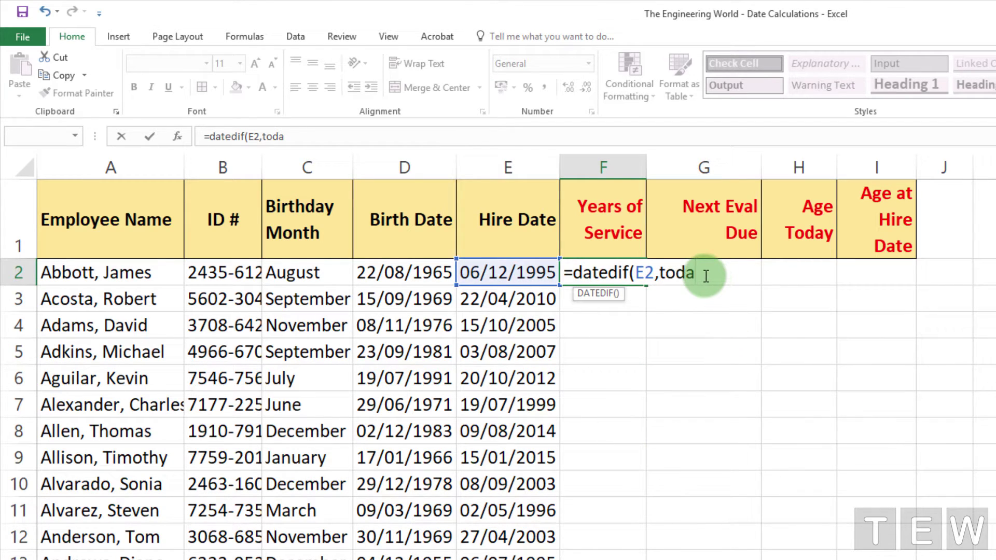
{"action": "type", "text": "y"}
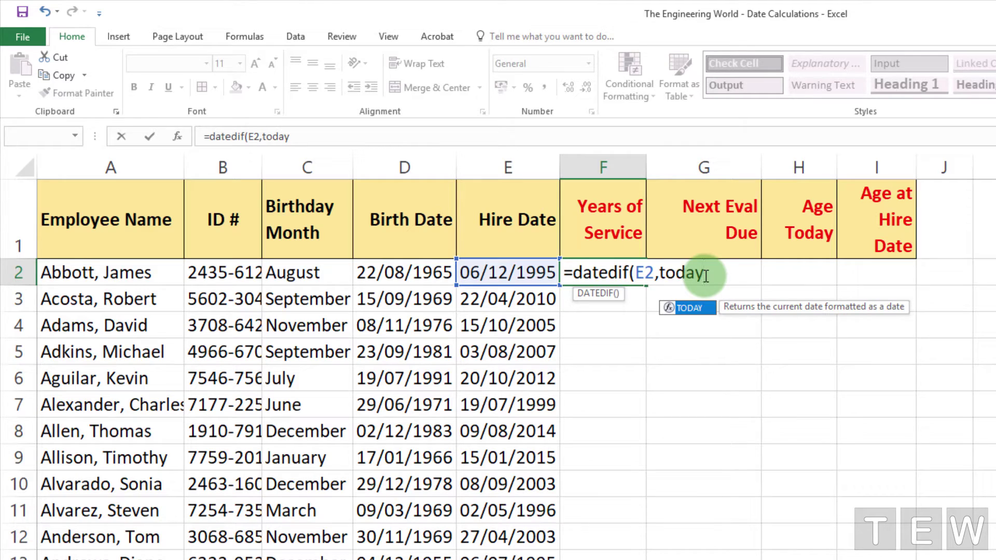
{"action": "left_click", "coordinate": [692, 307]}
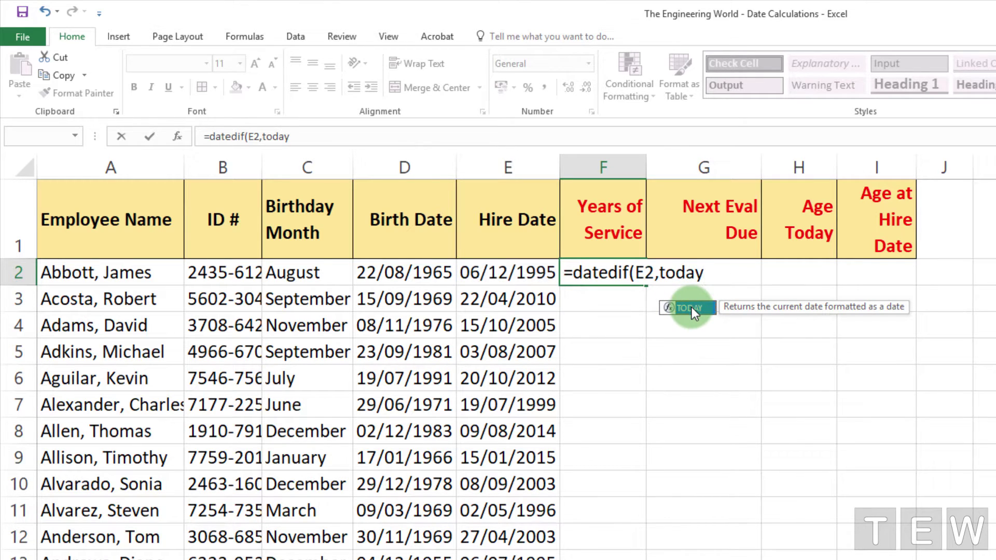
{"action": "left_click", "coordinate": [708, 274]}
{"action": "type", "text": "()"}
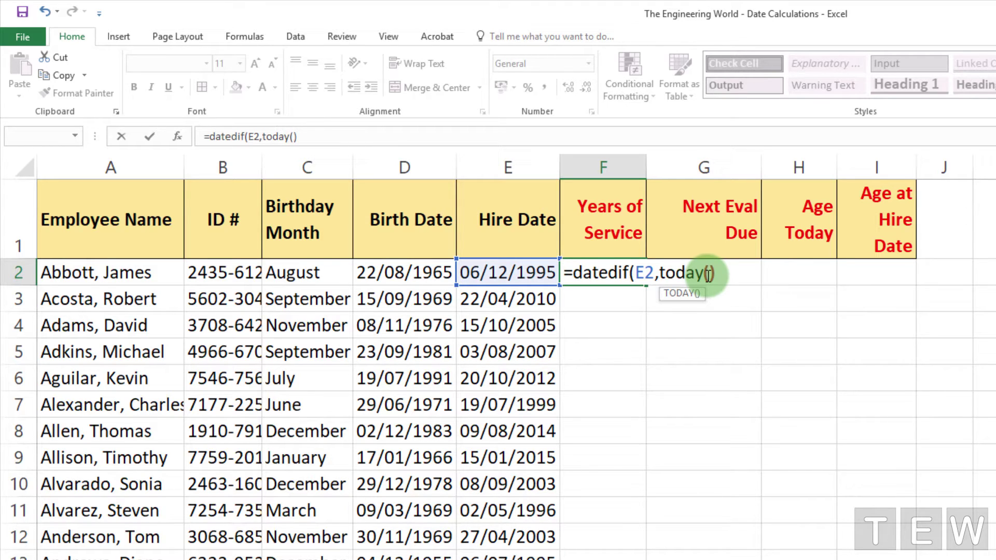
{"action": "type", "text": ","}
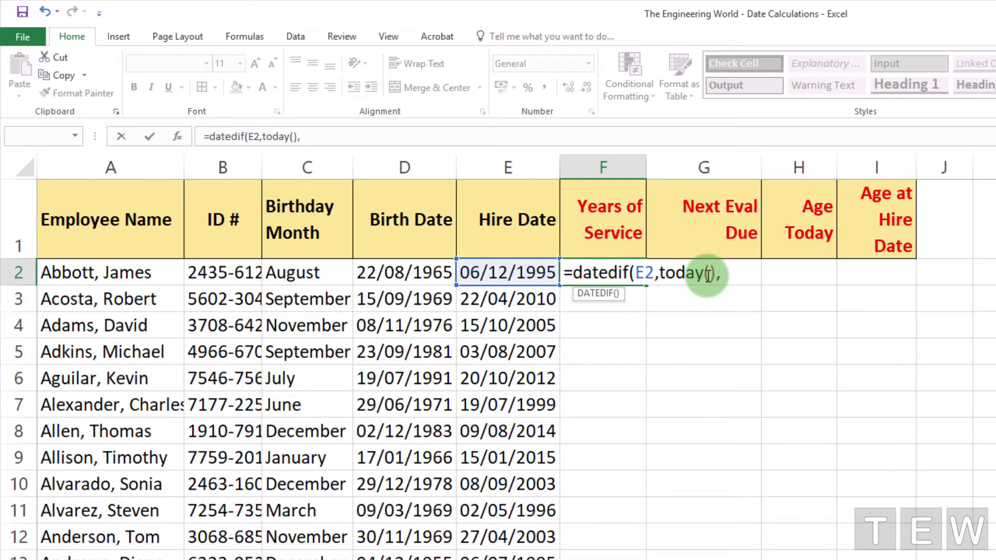
{"action": "type", "text": "\""}
{"action": "type", "text": "y\""}
{"action": "type", "text": ")"}
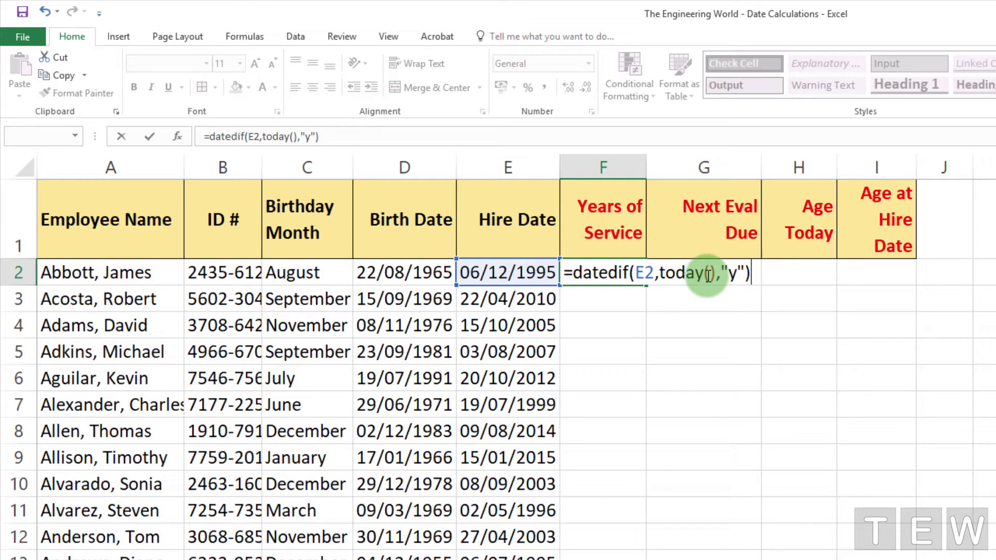
{"action": "key", "text": "Return"}
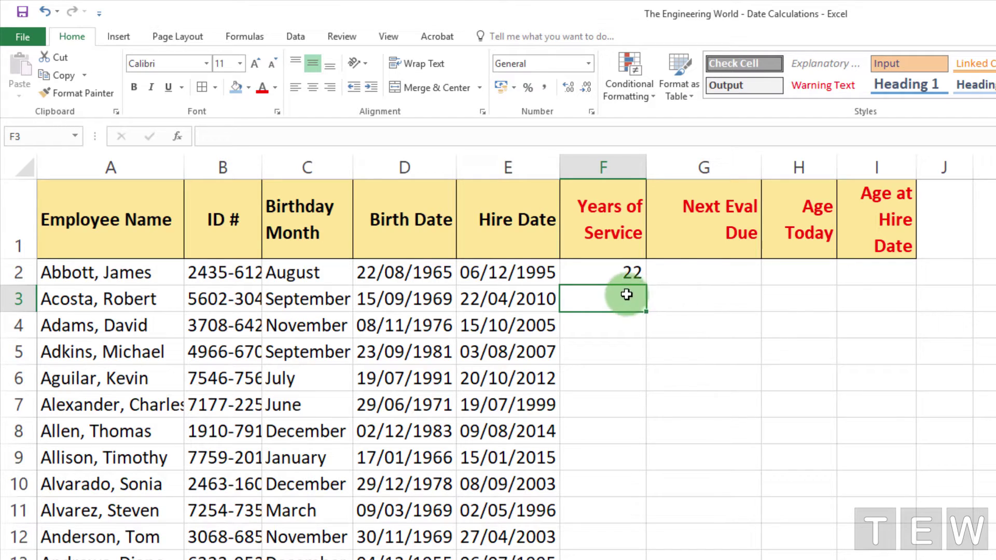
Copy F2's formula down column F, giving 8, 12, 11 and 5 for the other employees
{"action": "left_click", "coordinate": [631, 269]}
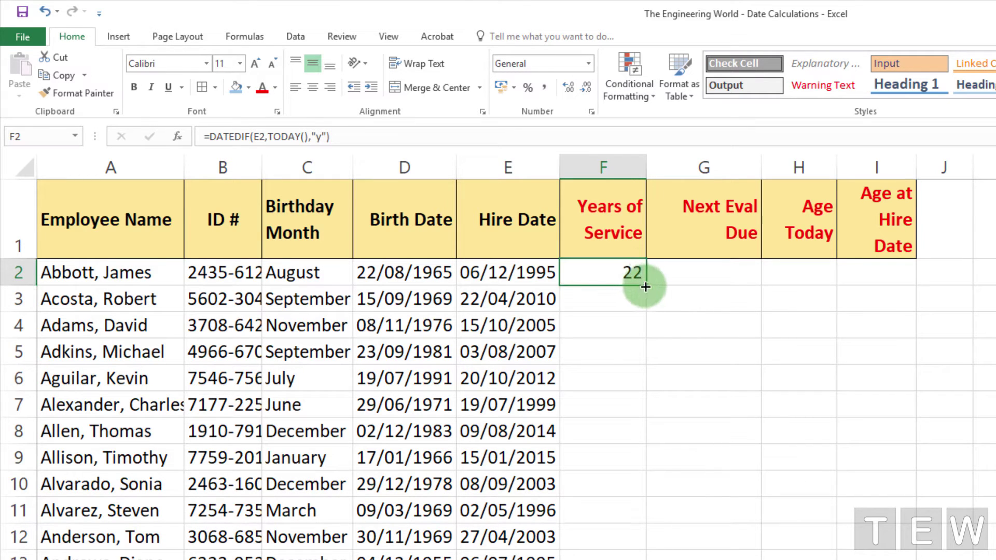
{"action": "double_click", "coordinate": [646, 285]}
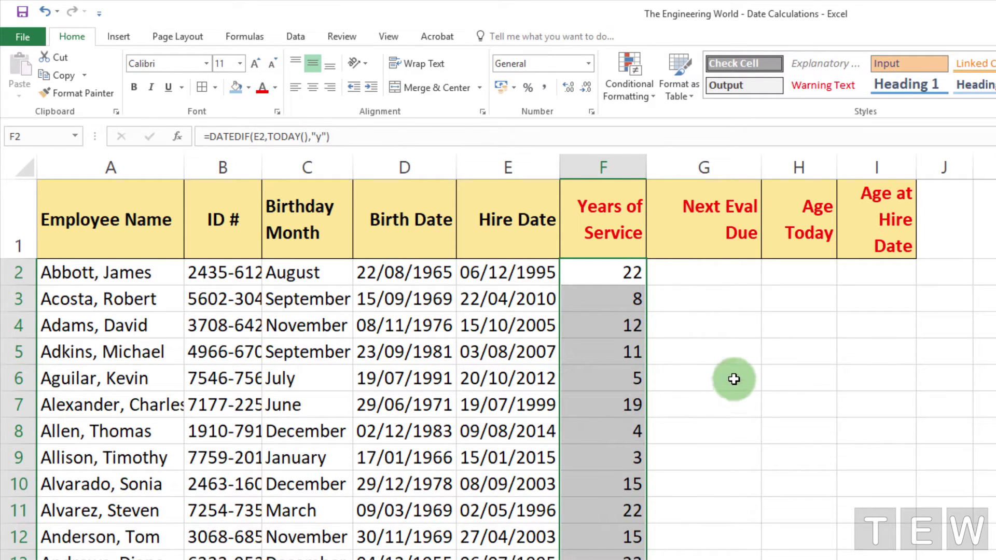
{"action": "left_click", "coordinate": [706, 167]}
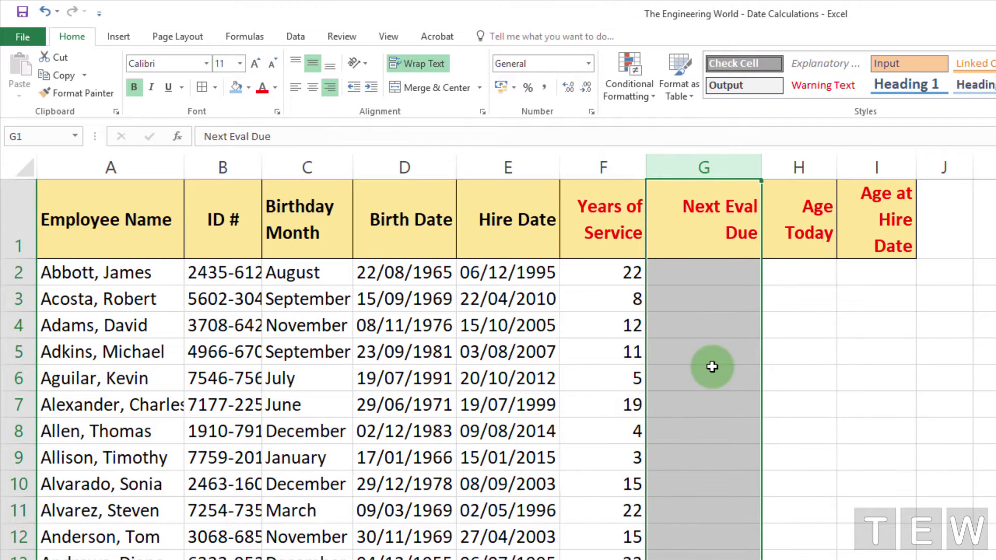
{"action": "left_click", "coordinate": [811, 275]}
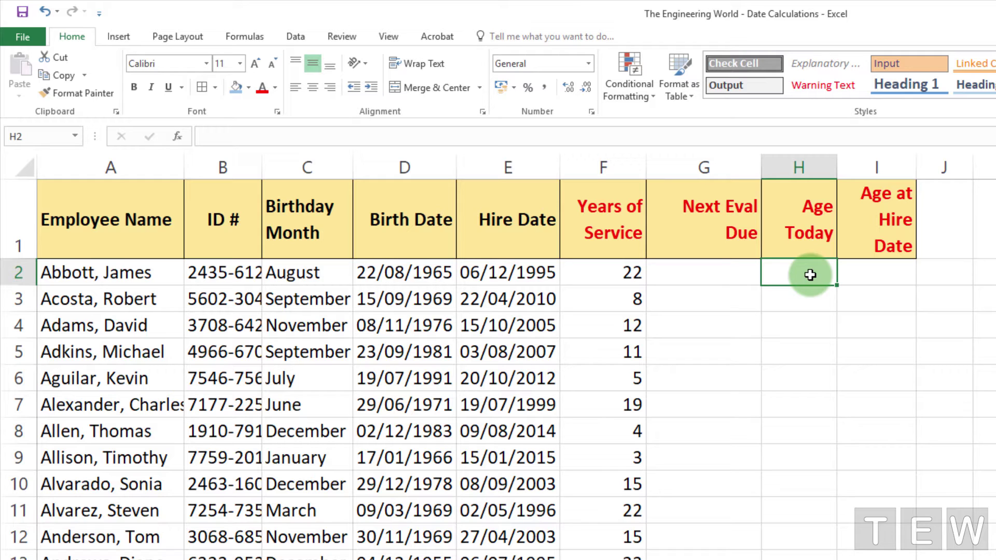
Enter =DATEDIF(D2,TODAY(),"y") in H2 so it shows an age of 53
{"action": "type", "text": "=date"}
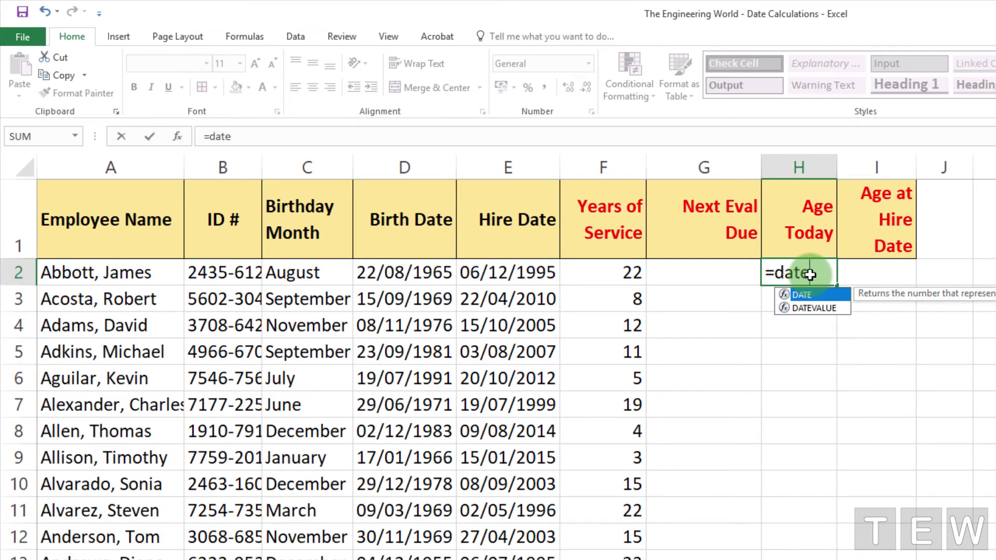
{"action": "type", "text": "dif("}
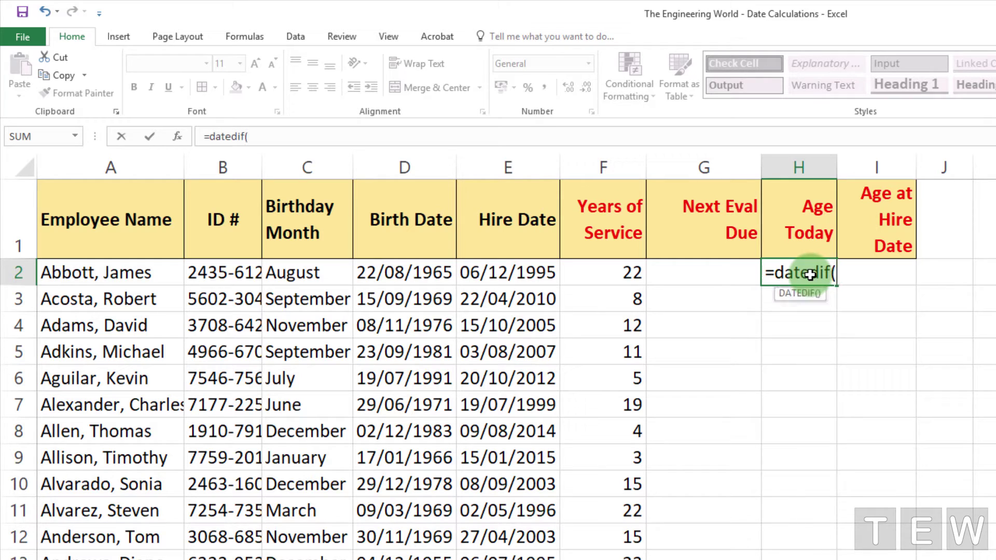
{"action": "left_click", "coordinate": [418, 272]}
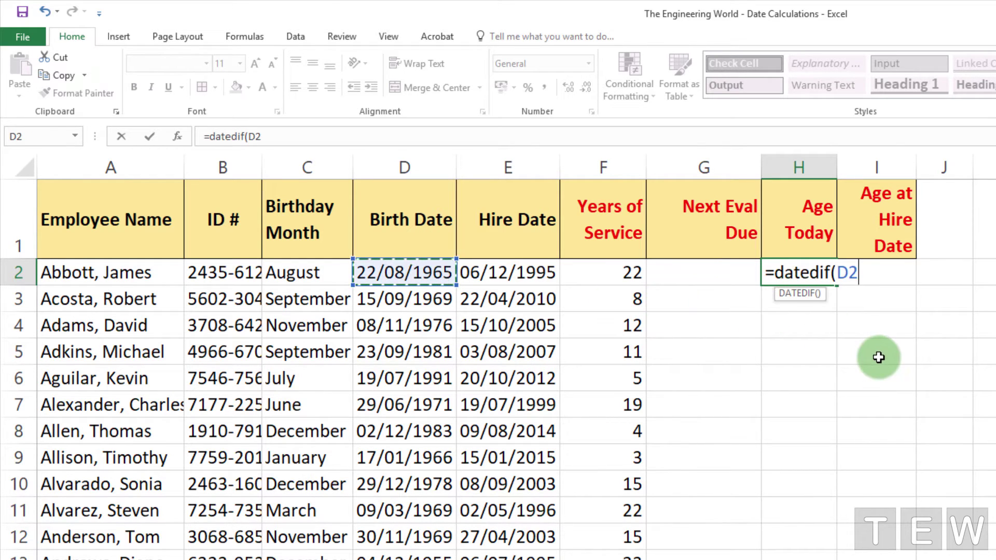
{"action": "type", "text": ","}
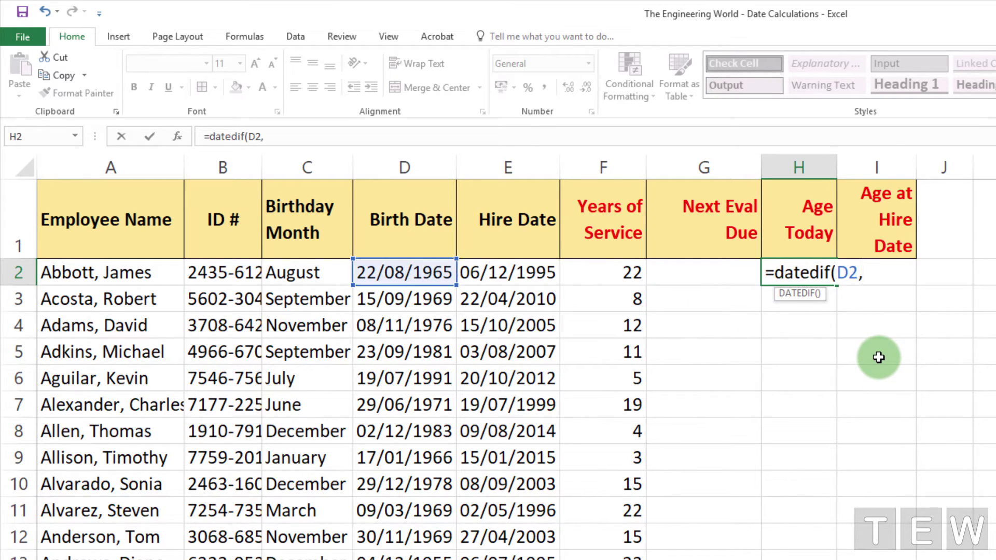
{"action": "type", "text": "today("}
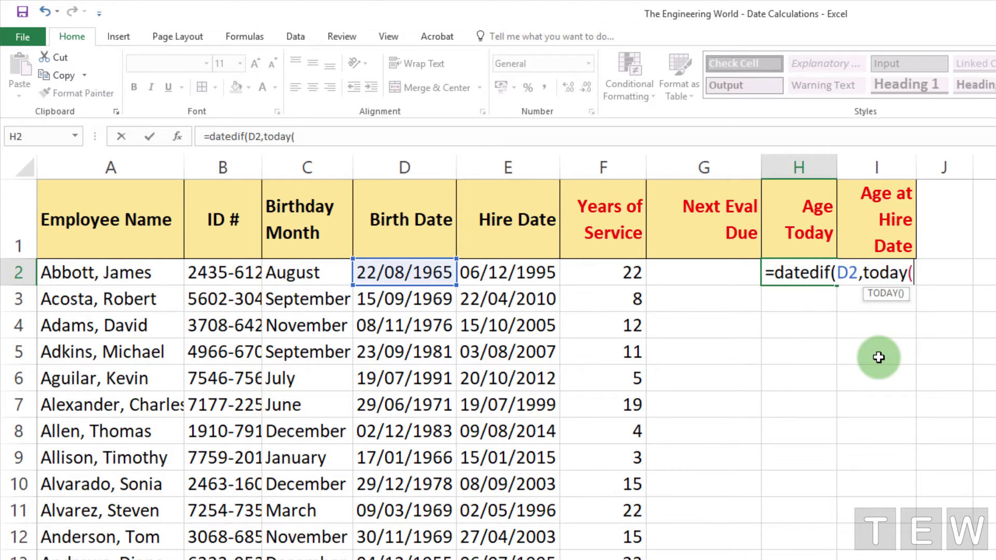
{"action": "type", "text": "),"}
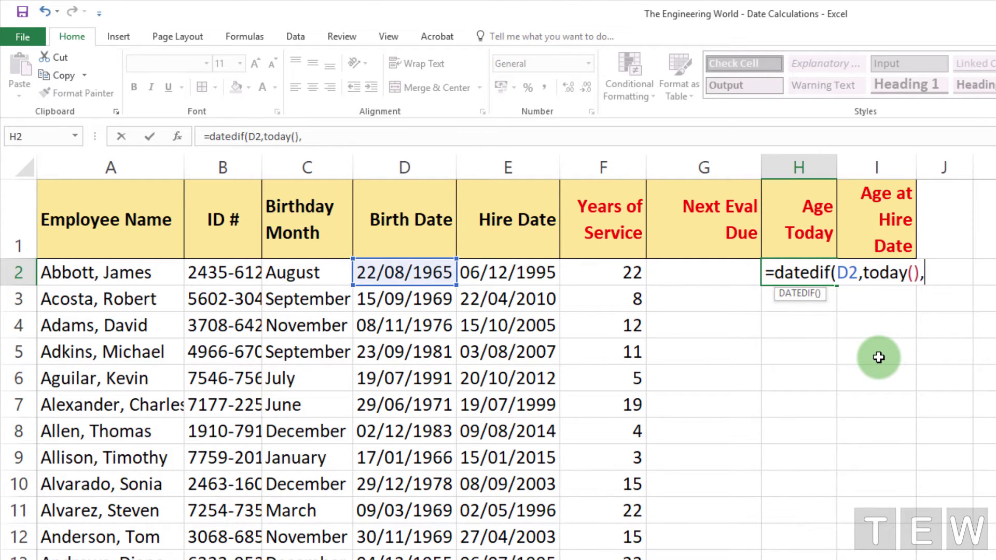
{"action": "type", "text": "\"y\")"}
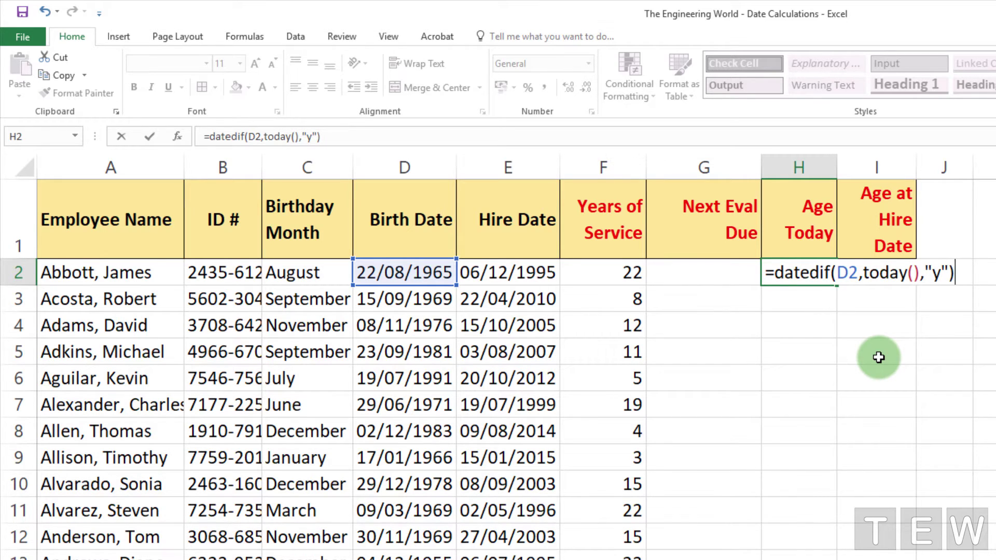
{"action": "key", "text": "ctrl+Return"}
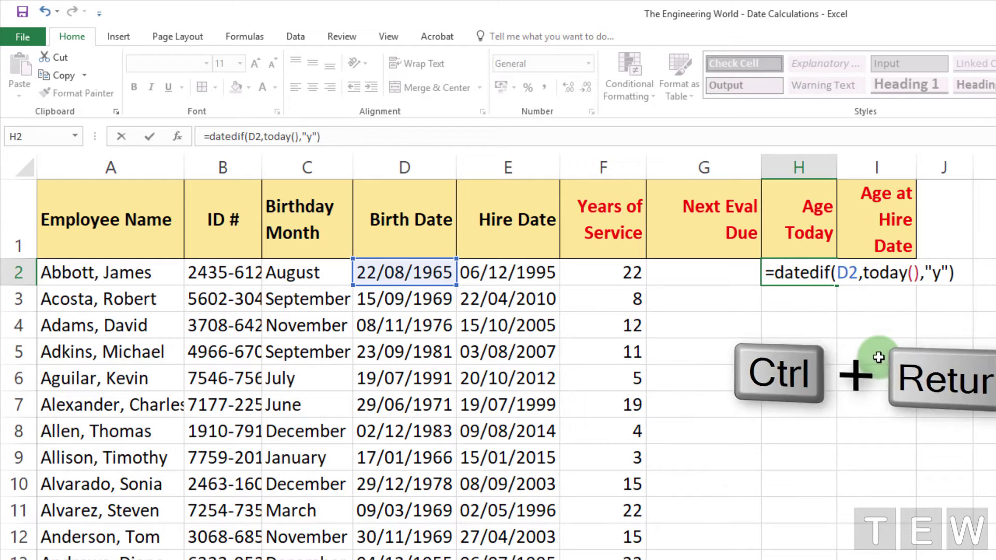
{"action": "key", "text": "ctrl+Return"}
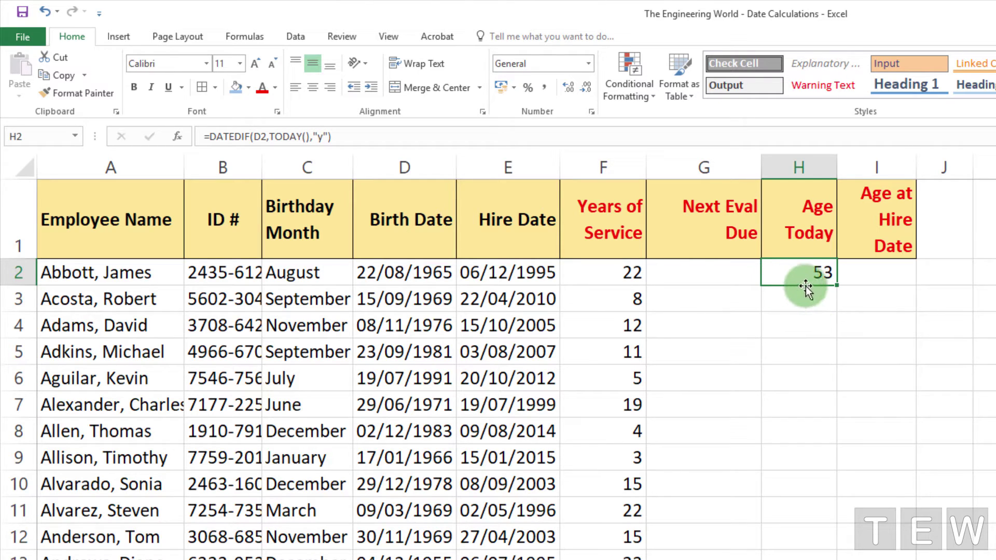
Enter =datedif(D2,E2,"y") in I2 so it shows an age at hire of 30
{"action": "left_click", "coordinate": [865, 281]}
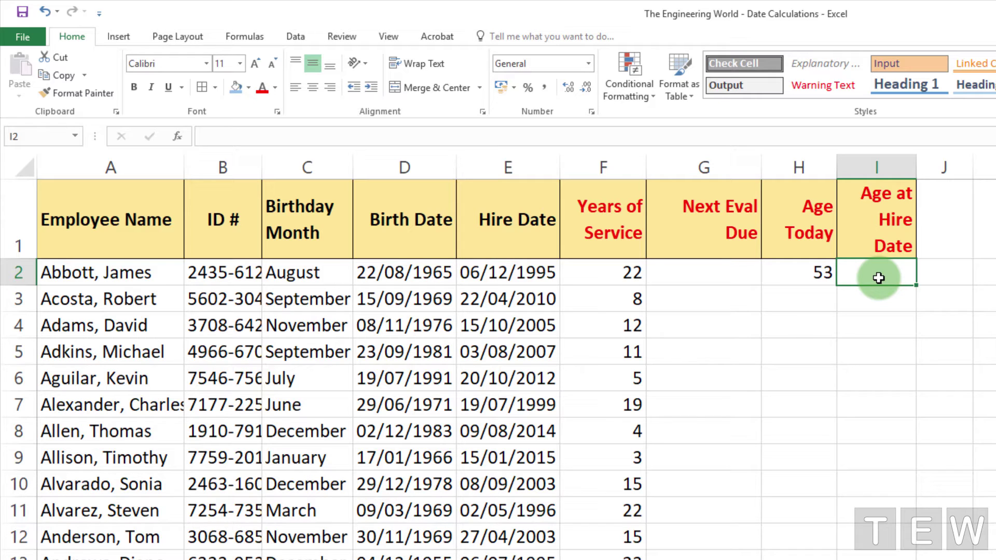
{"action": "type", "text": "="}
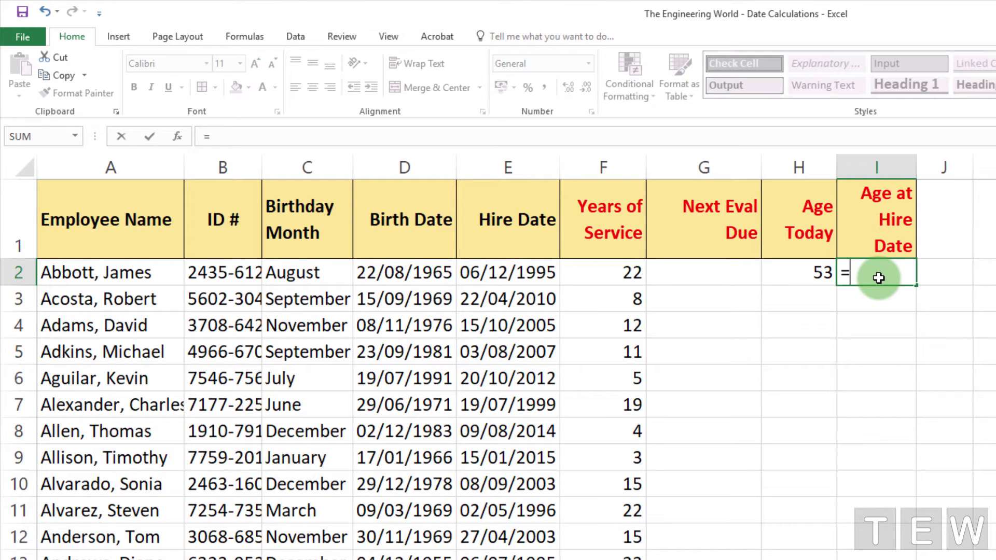
{"action": "type", "text": "datedif"}
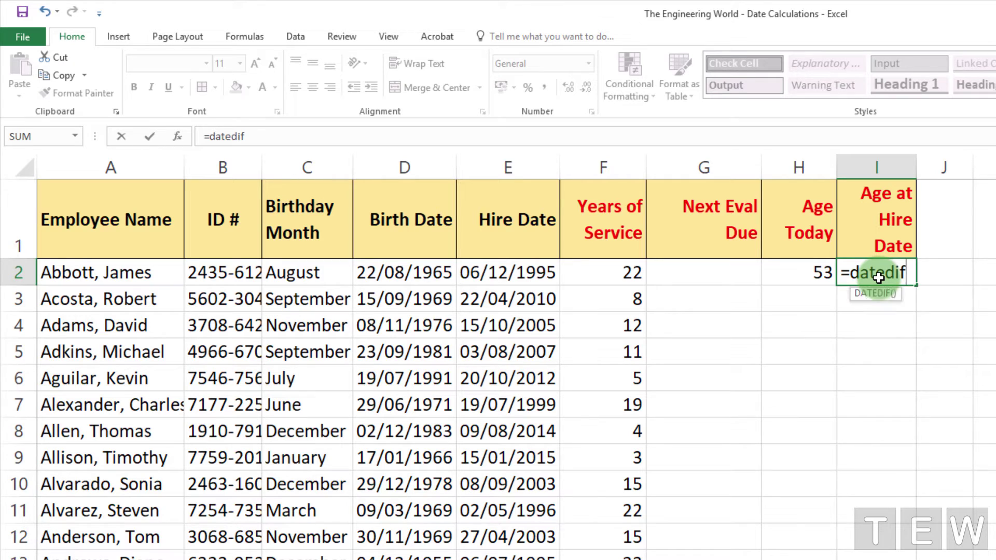
{"action": "type", "text": "("}
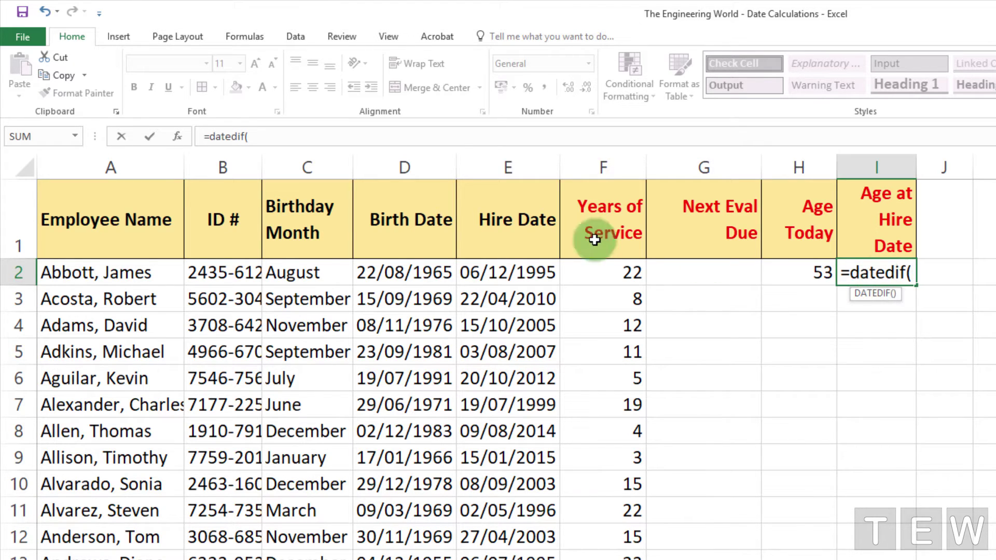
{"action": "left_click", "coordinate": [418, 274]}
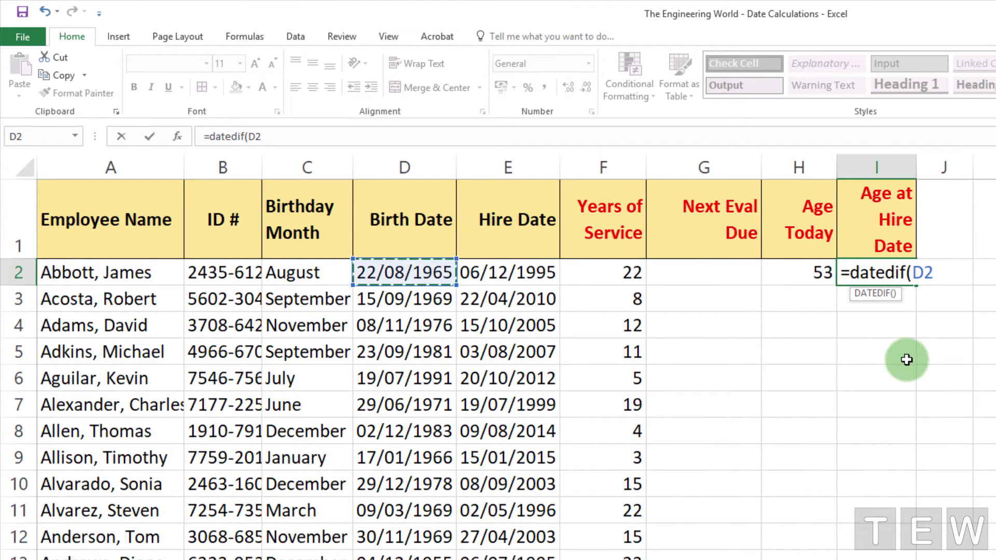
{"action": "type", "text": ","}
{"action": "left_click", "coordinate": [551, 270]}
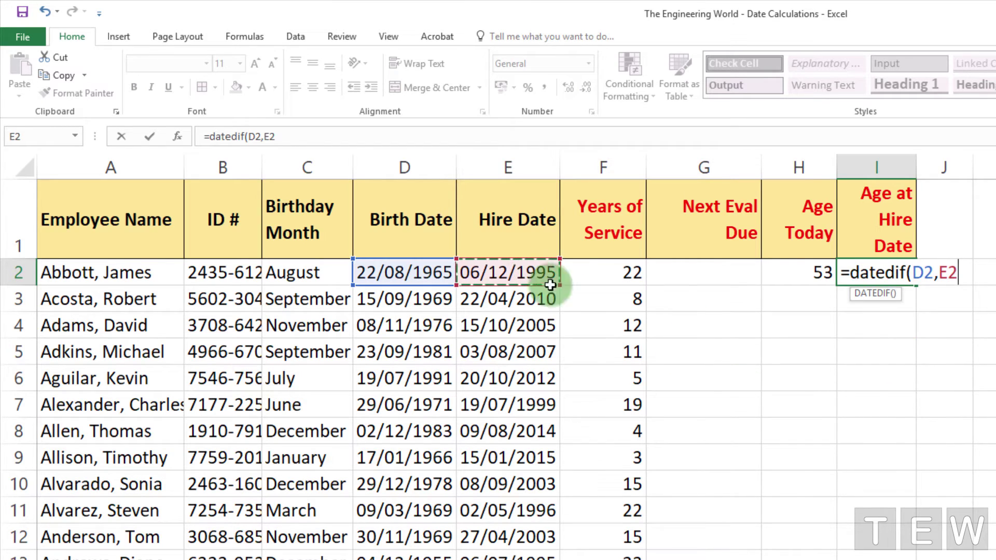
{"action": "type", "text": ",\"y\""}
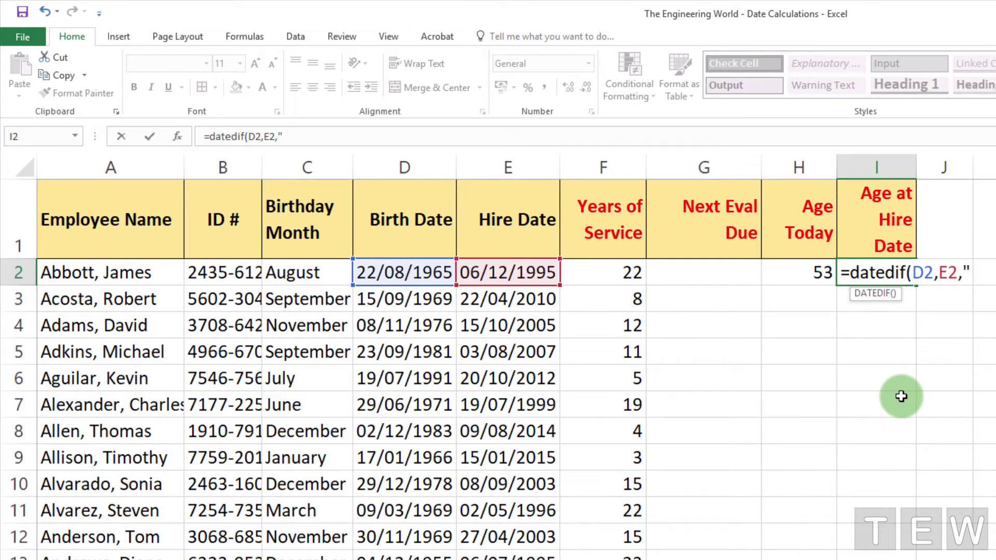
{"action": "type", "text": ")"}
{"action": "key", "text": "ctrl+Return"}
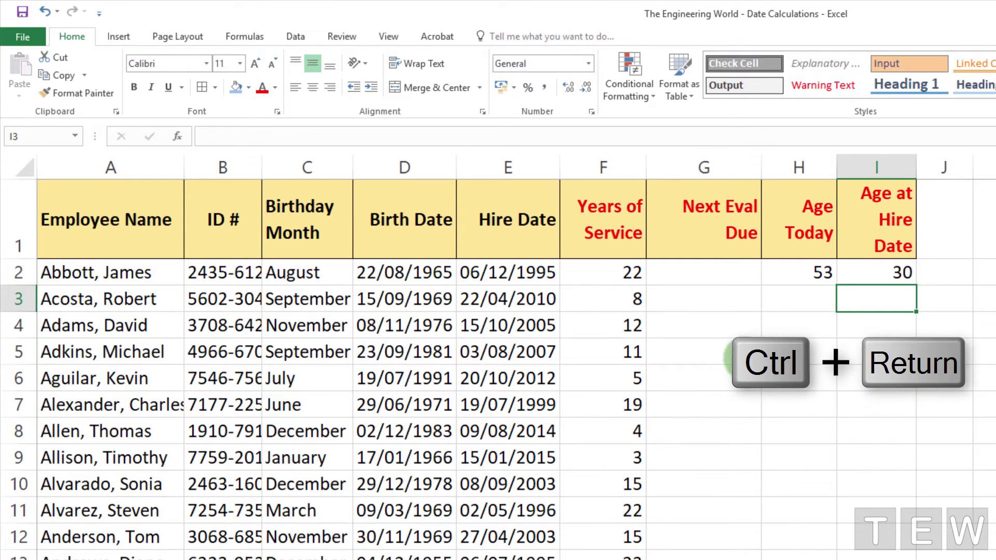
{"action": "left_click", "coordinate": [725, 277]}
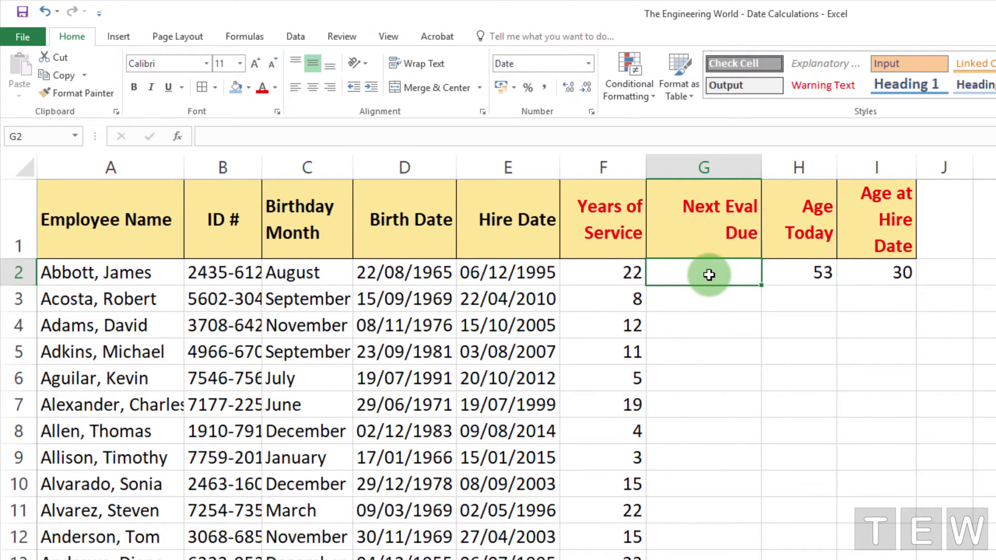
Enter =EOMONTH(E2,F2*12) in G2 so it shows 31/12/2017
{"action": "type", "text": "=e"}
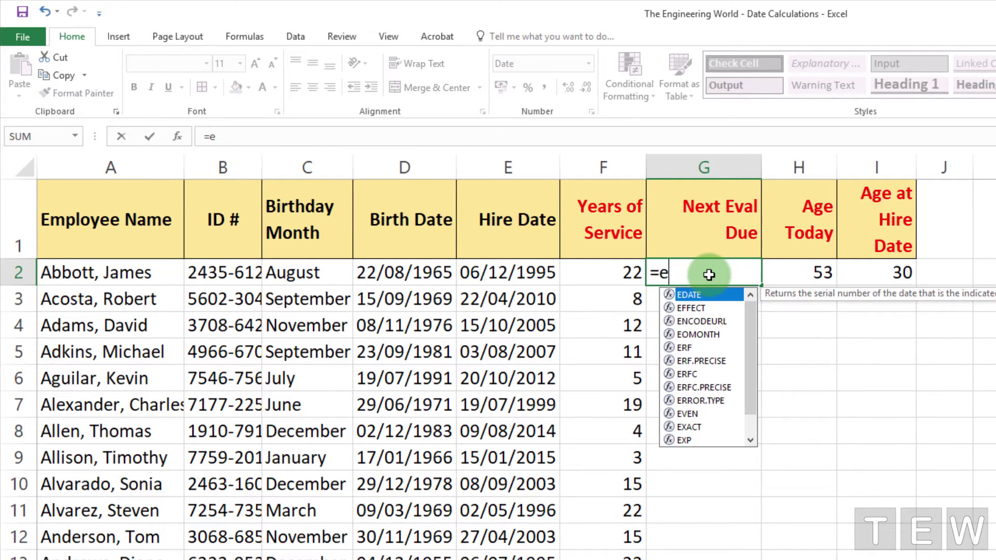
{"action": "type", "text": "o"}
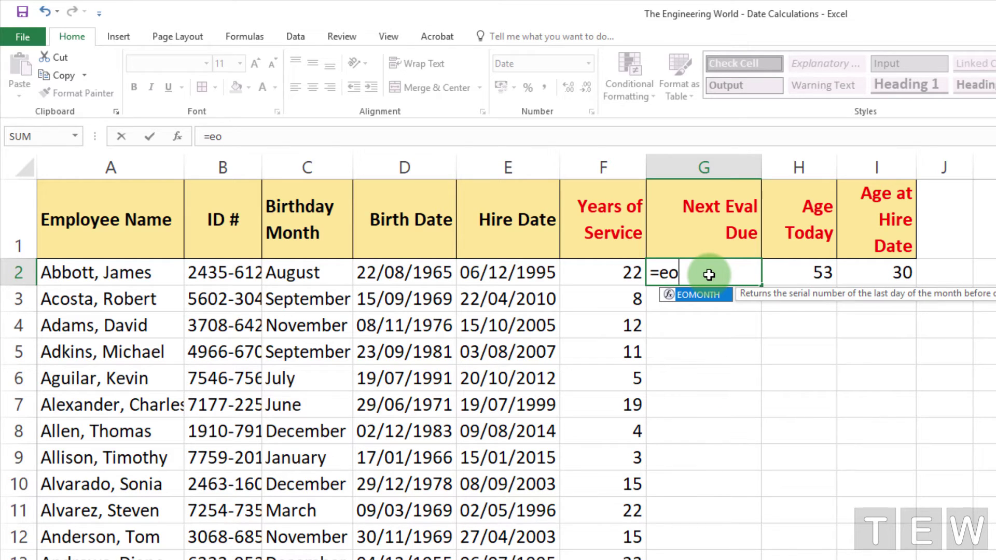
{"action": "type", "text": "month("}
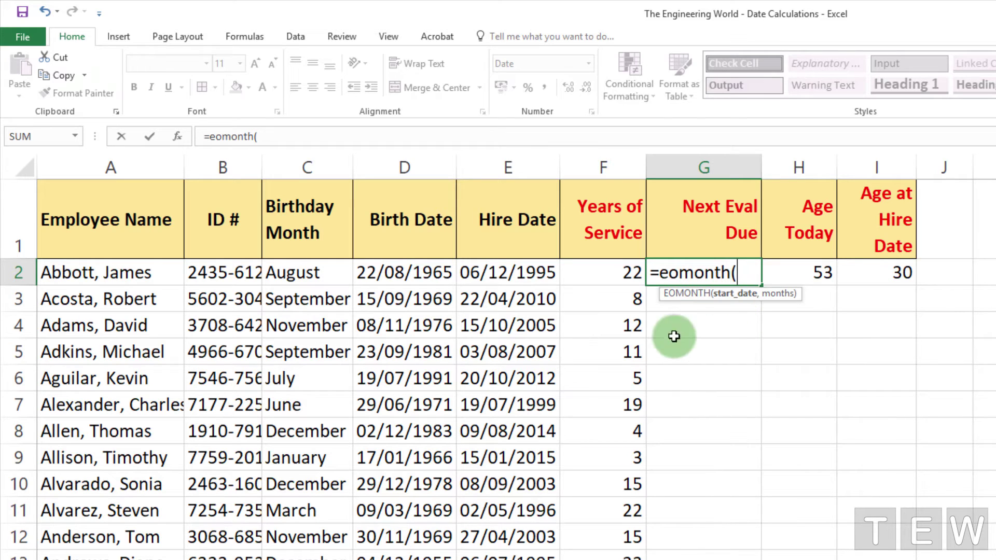
{"action": "left_click", "coordinate": [515, 274]}
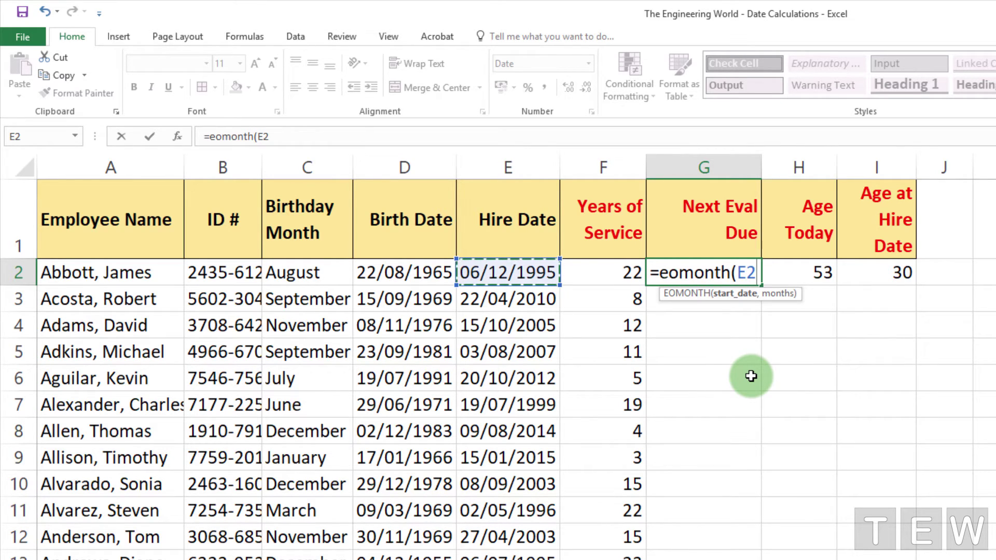
{"action": "type", "text": ","}
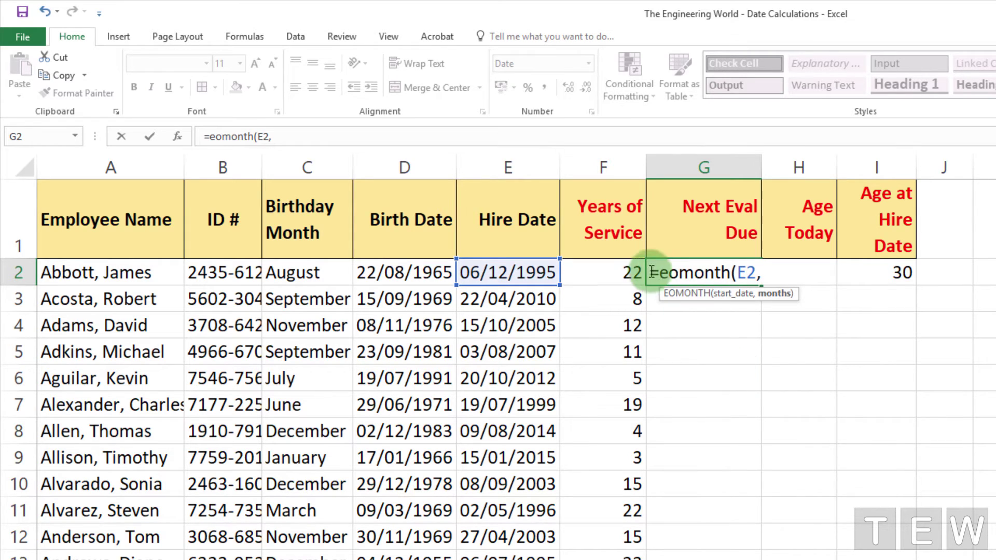
{"action": "left_click", "coordinate": [628, 277]}
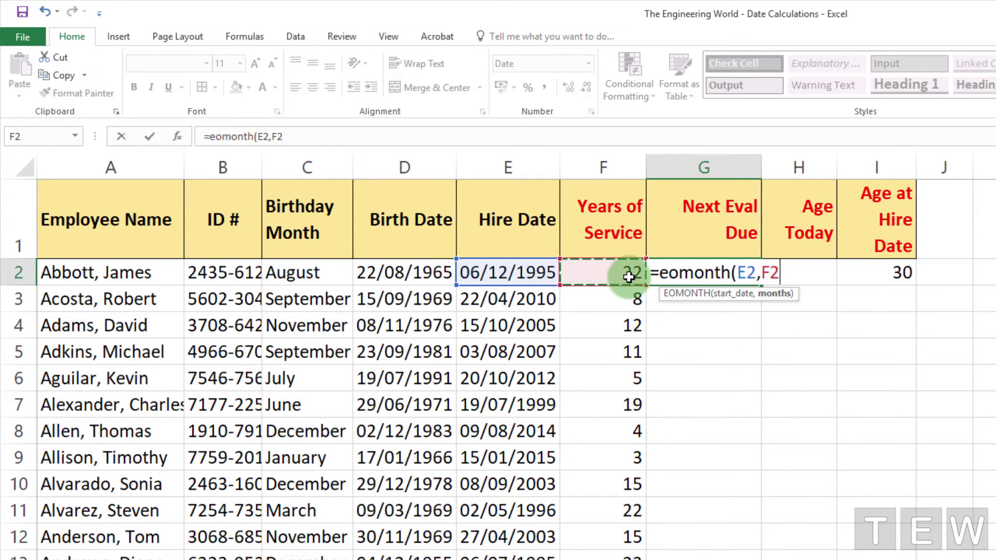
{"action": "type", "text": "*12"}
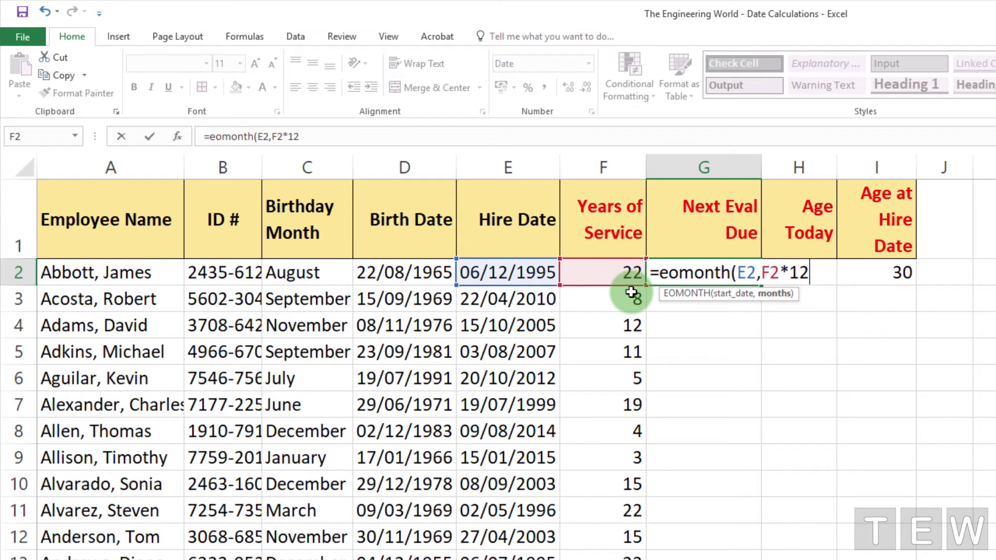
{"action": "key", "text": "Return"}
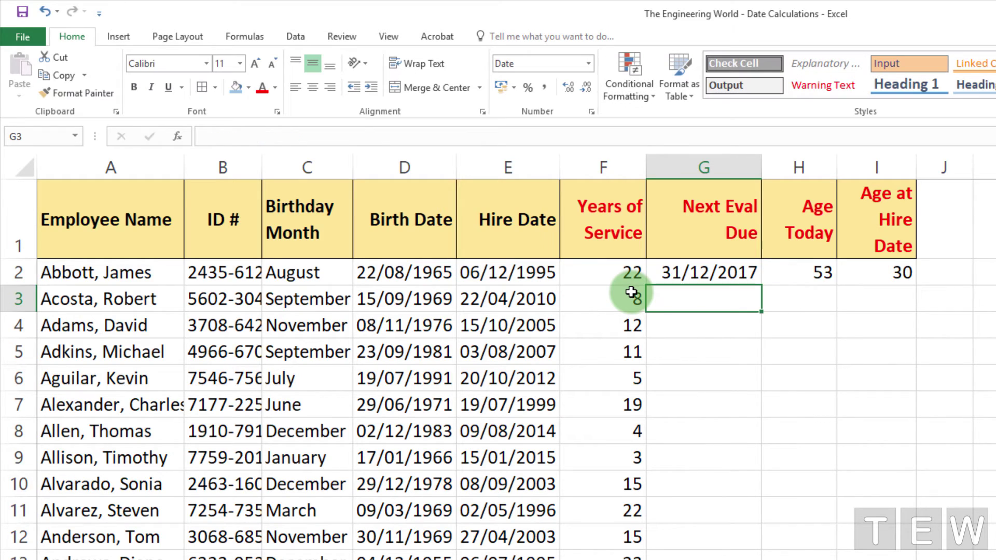
{"action": "left_click", "coordinate": [707, 274]}
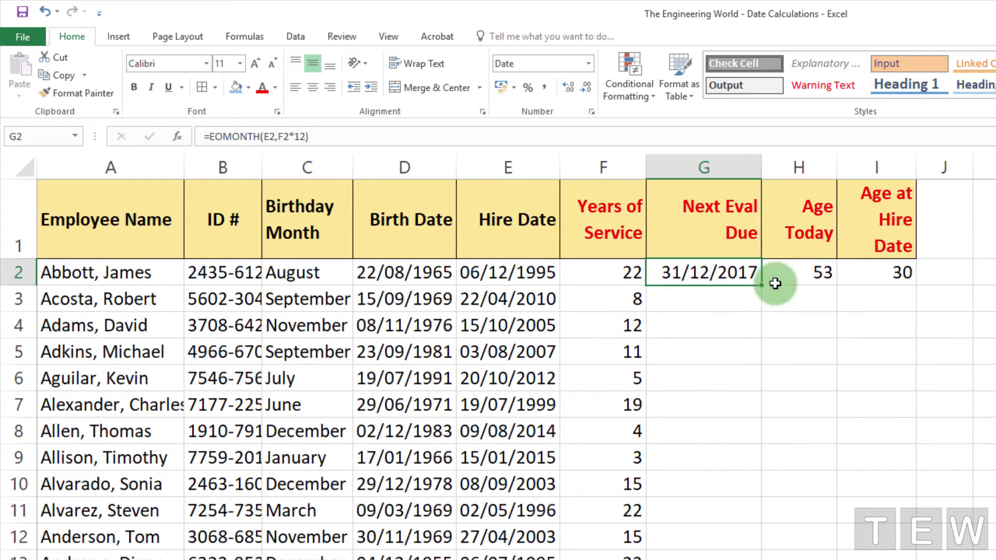
Change G2 to =EOMONTH(E2,F2*12+12) and fill it down the Next Eval Due column
{"action": "double_click", "coordinate": [743, 275]}
{"action": "left_click", "coordinate": [827, 274]}
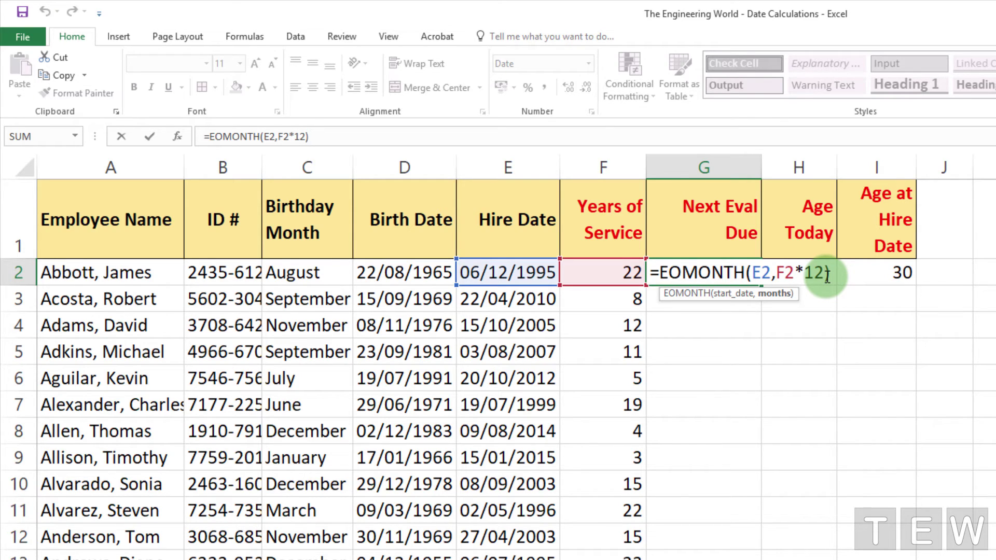
{"action": "type", "text": "+12"}
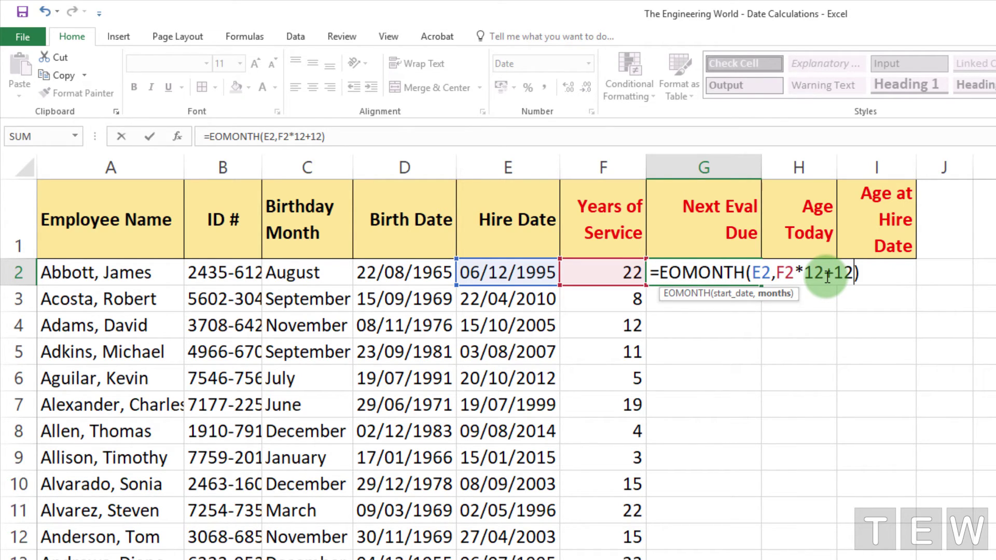
{"action": "key", "text": "Return"}
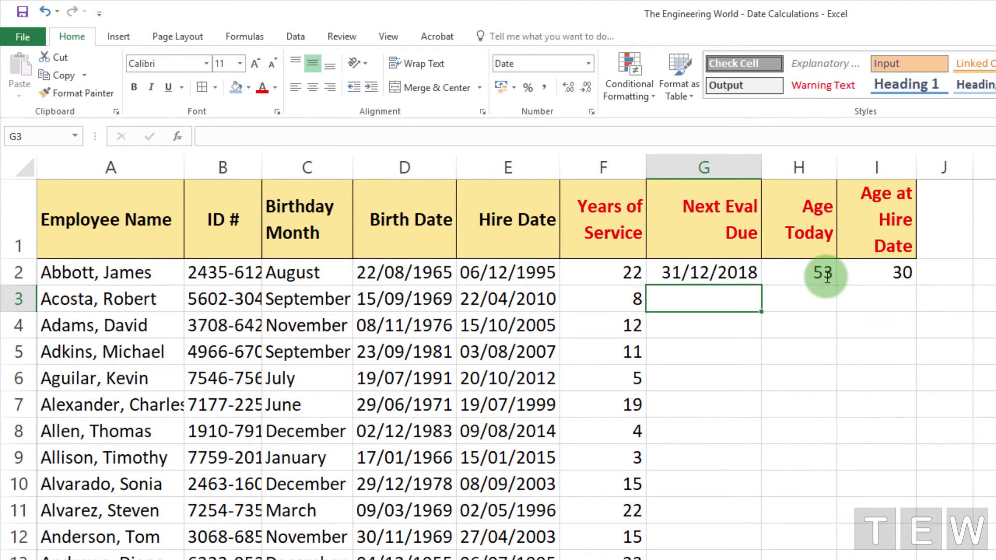
{"action": "left_click", "coordinate": [727, 275]}
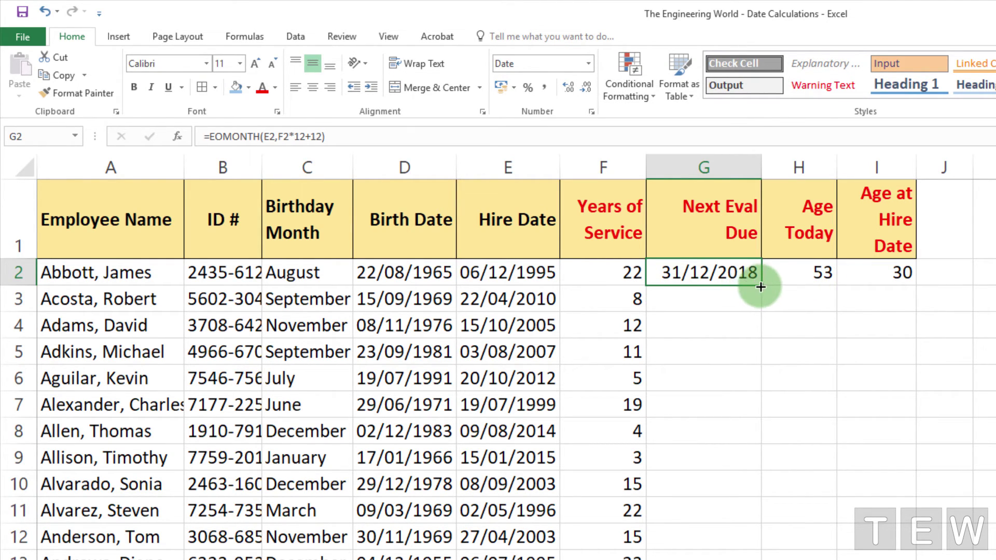
{"action": "double_click", "coordinate": [761, 287]}
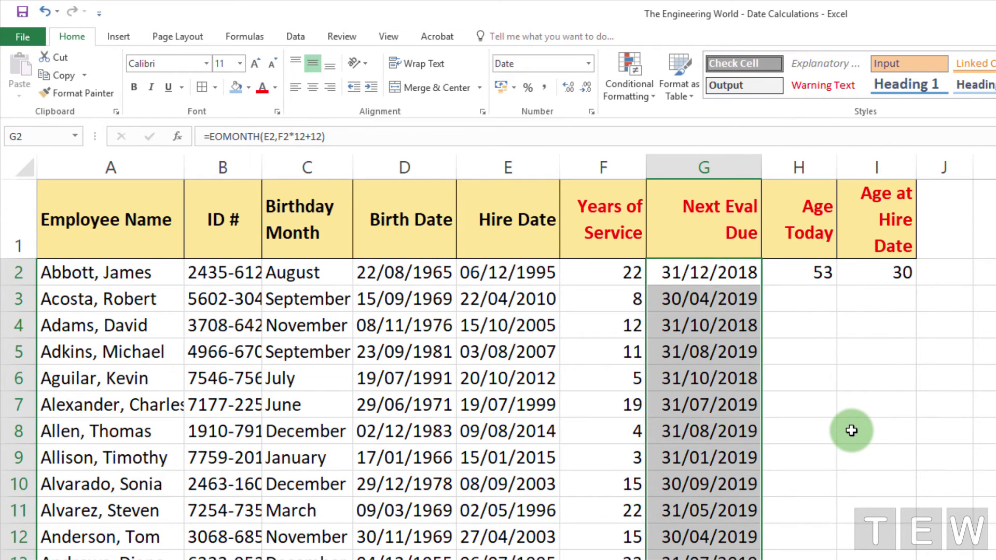
{"action": "left_click", "coordinate": [717, 306]}
{"action": "left_click", "coordinate": [724, 325]}
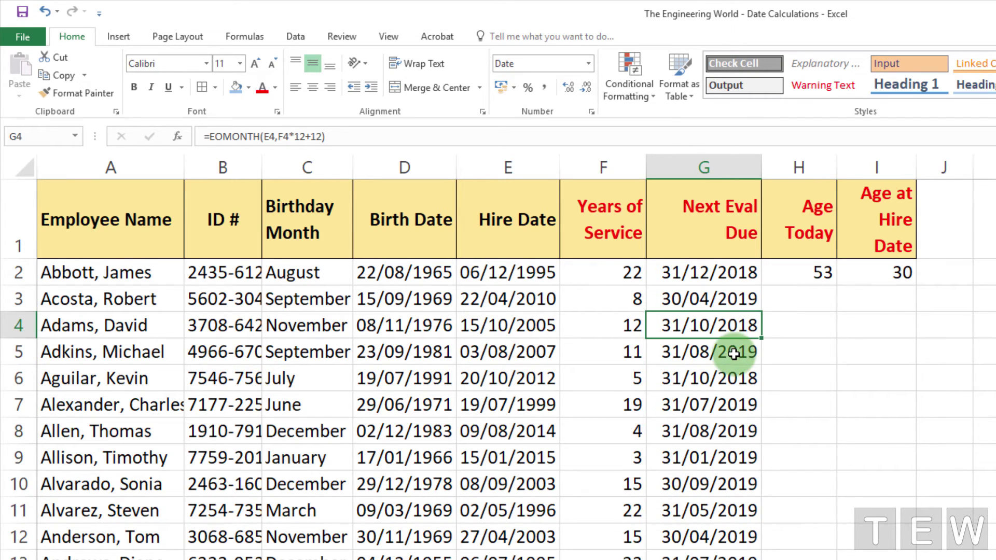
{"action": "left_click", "coordinate": [724, 351]}
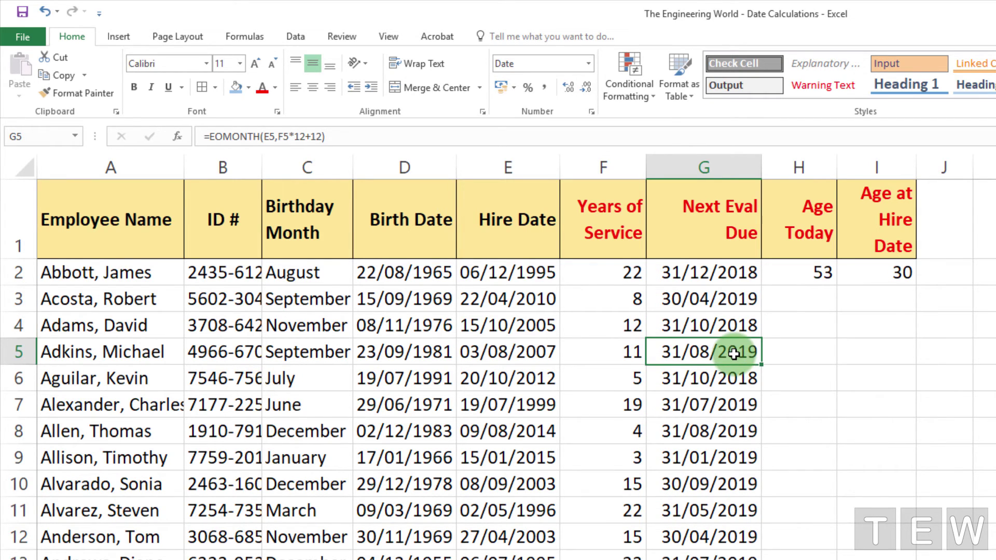
{"action": "left_click", "coordinate": [517, 305]}
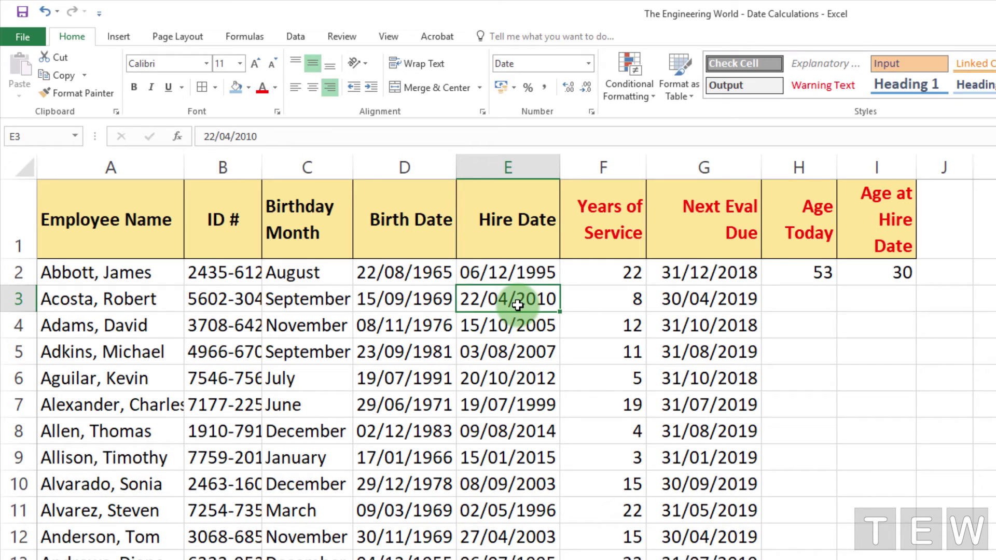
{"action": "left_click", "coordinate": [709, 304]}
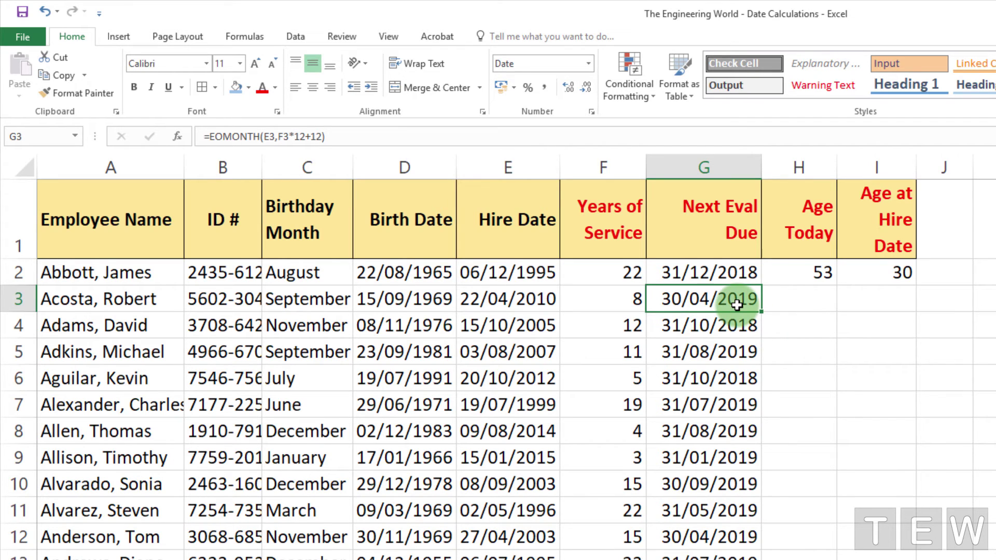
{"action": "left_click", "coordinate": [821, 283]}
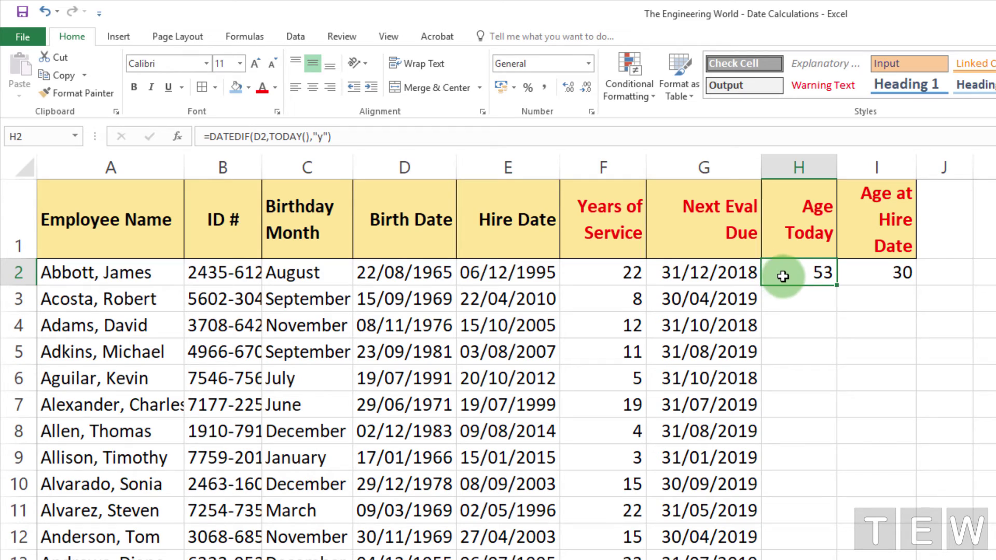
Fill H2:I2 down columns H and I, then review the H2 and G2 formulas
{"action": "left_click_drag", "start_coordinate": [783, 277], "coordinate": [881, 276]}
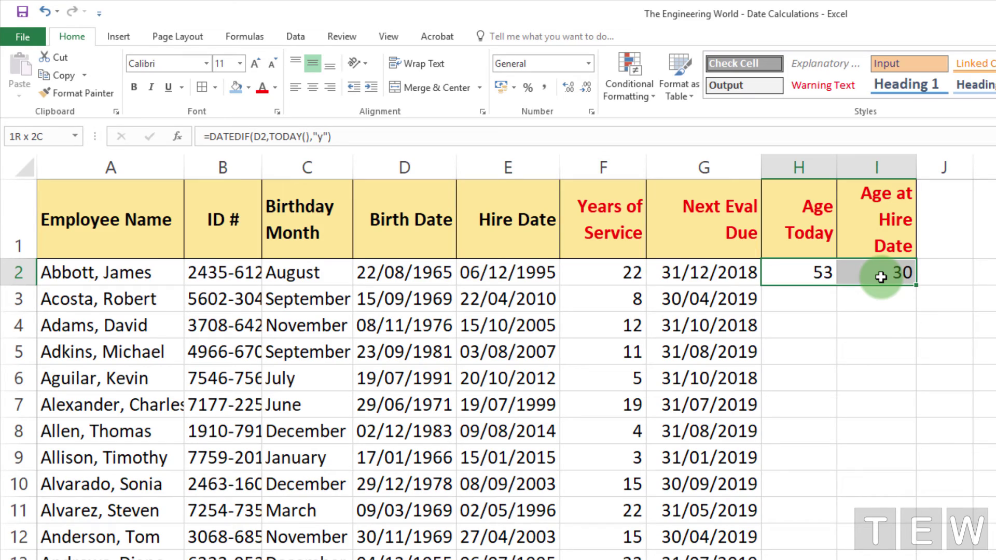
{"action": "double_click", "coordinate": [917, 284]}
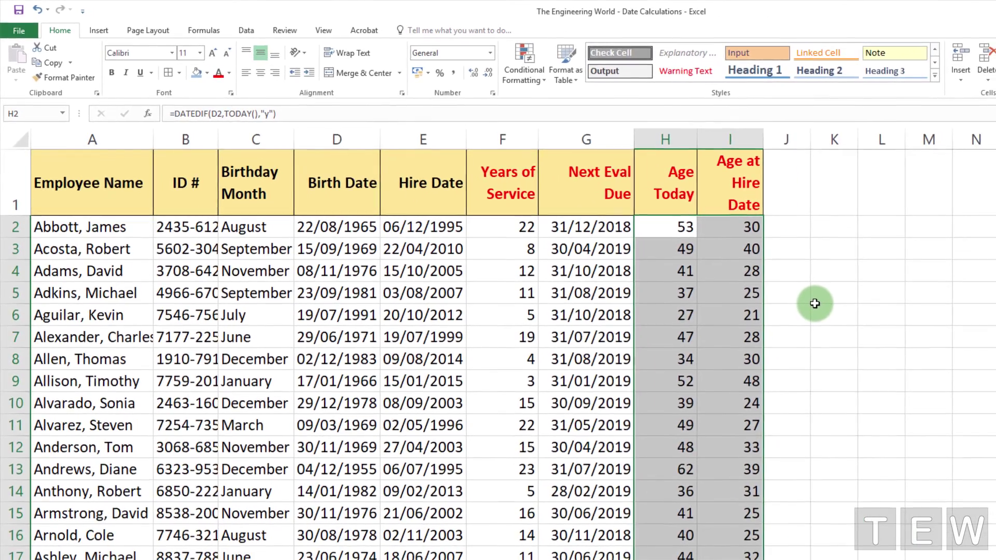
{"action": "double_click", "coordinate": [681, 228]}
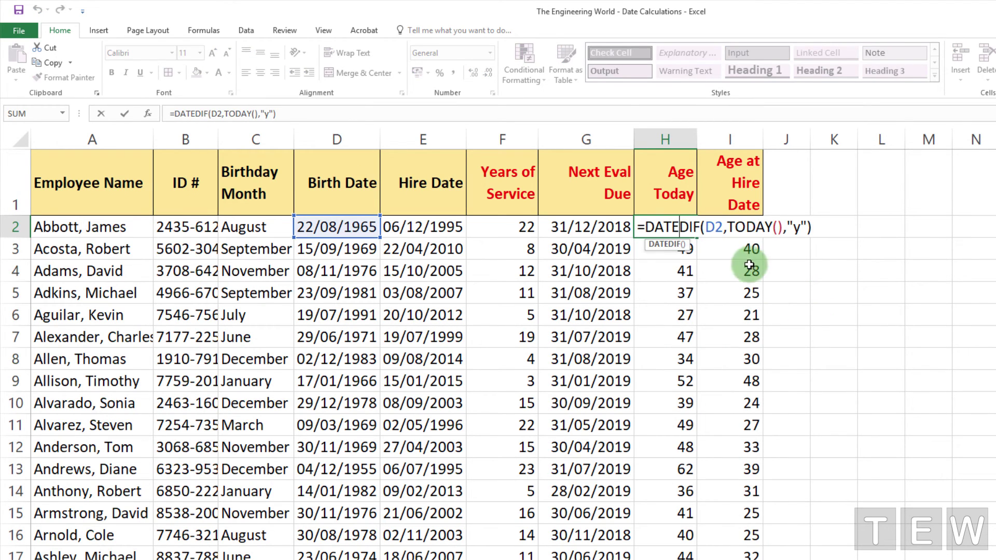
{"action": "double_click", "coordinate": [581, 228]}
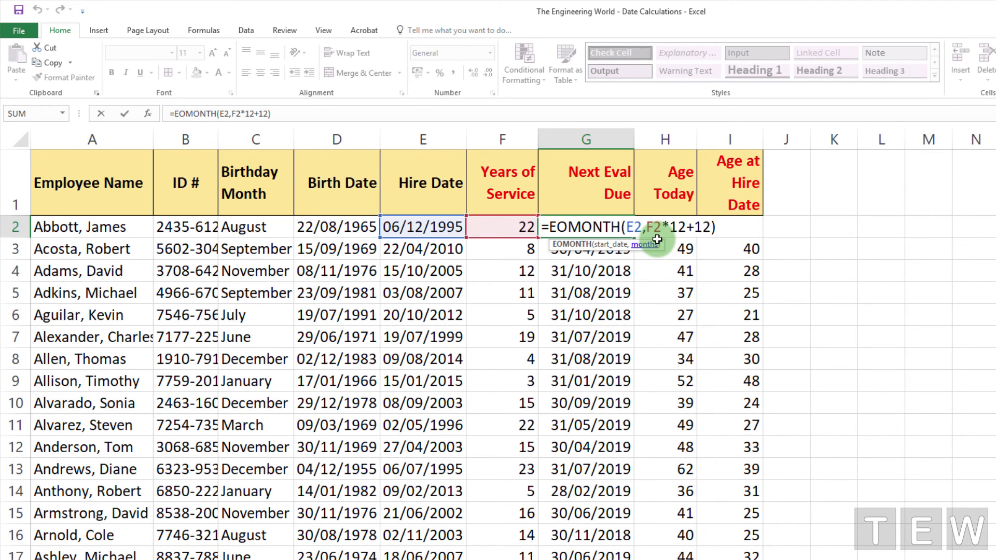
{"action": "left_click", "coordinate": [688, 255]}
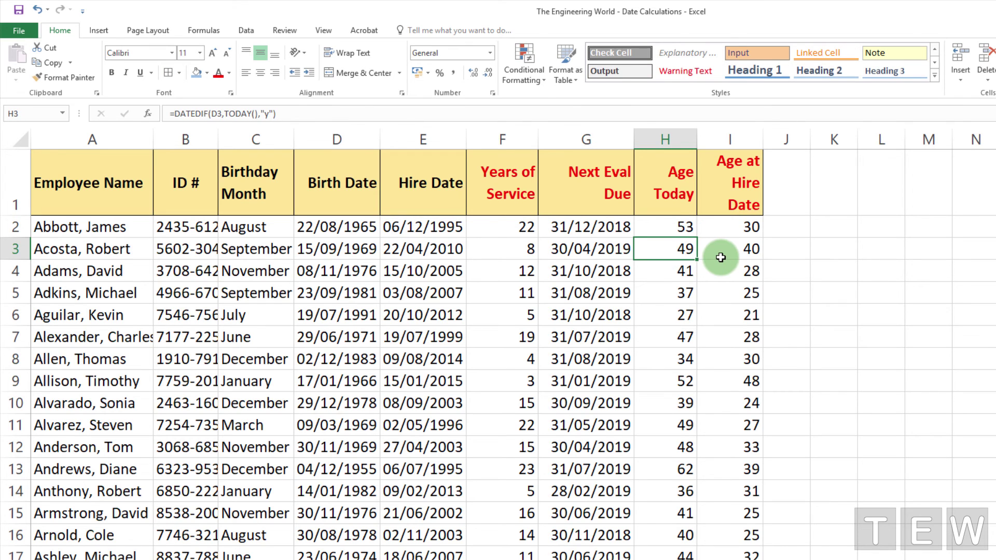